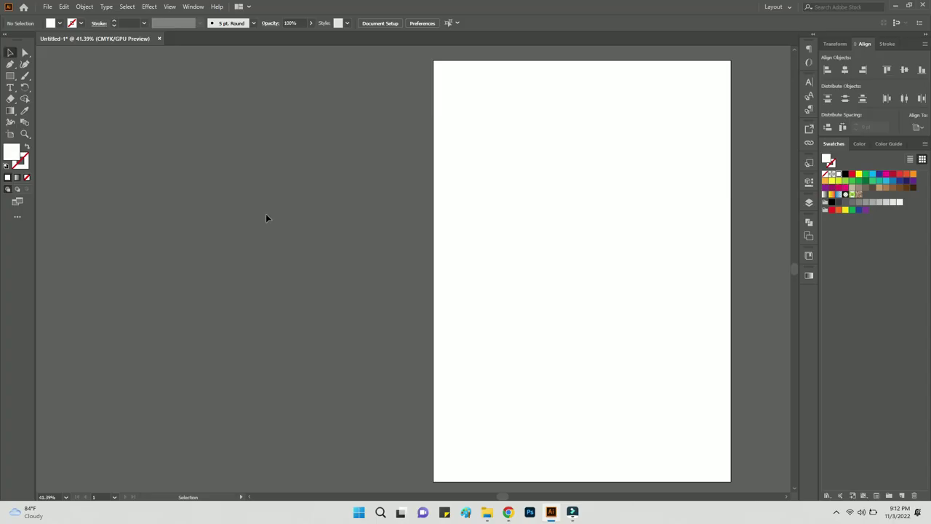
Draw a large circle beside the artboard and fill it yellow
click(51, 95)
mouse_move(145, 150)
mouse_down()
mouse_move(327, 352)
mouse_move(374, 378)
mouse_up()
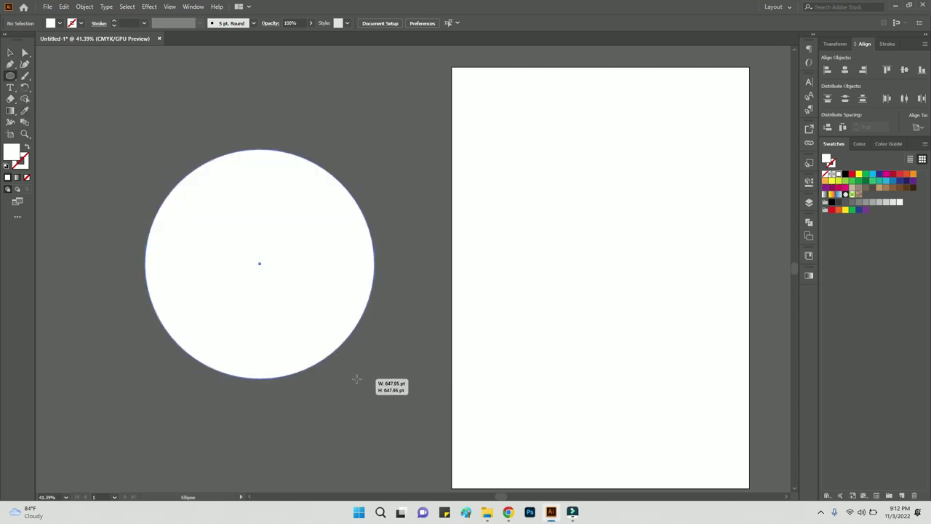
click(10, 53)
click(858, 174)
drag(421, 288, 486, 245)
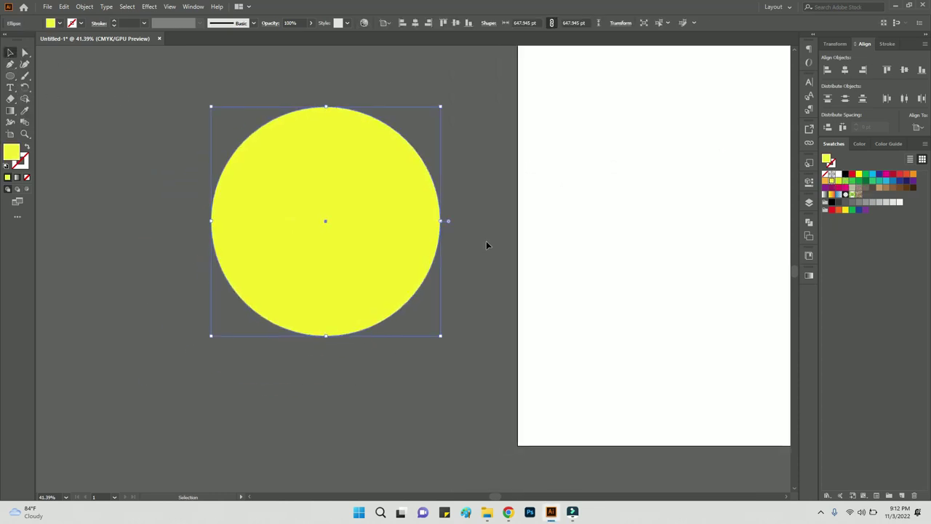
Scale a smaller black copy inside it, then a smaller yellow centre disc
click(486, 241)
drag(440, 336, 405, 300)
click(845, 174)
key(a)
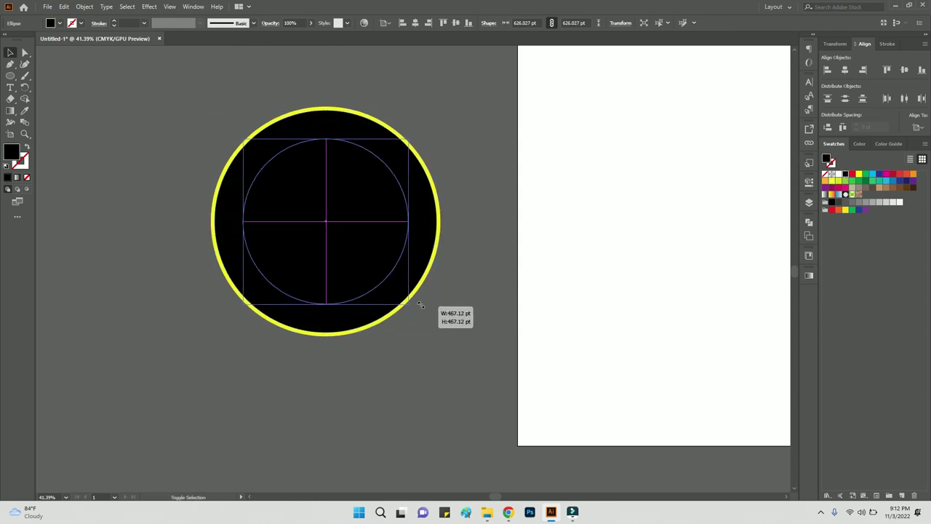
click(858, 174)
click(456, 332)
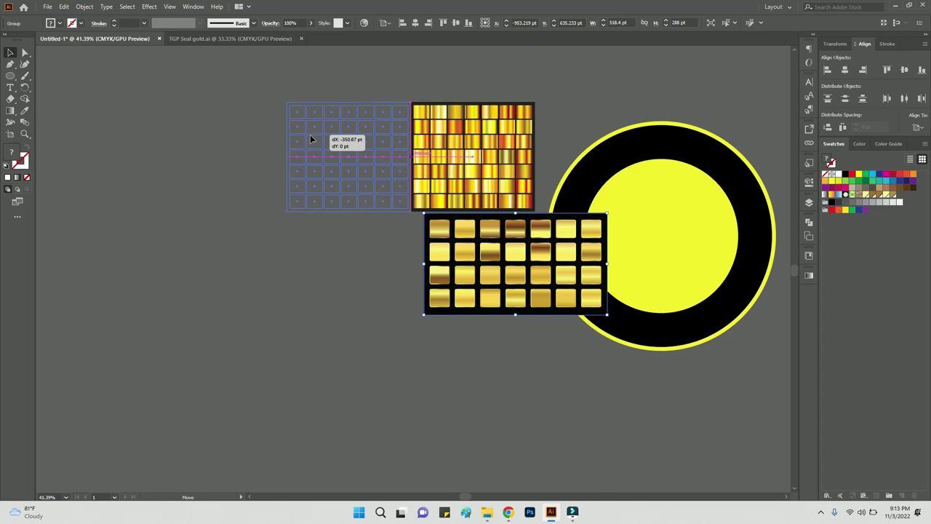
Arrange the two gold swatch grids and sample a gold gradient onto the coin's edge
drag(432, 138, 308, 138)
drag(449, 238, 284, 240)
click(301, 39)
click(553, 204)
scroll(474, 145, right, 5)
key(i)
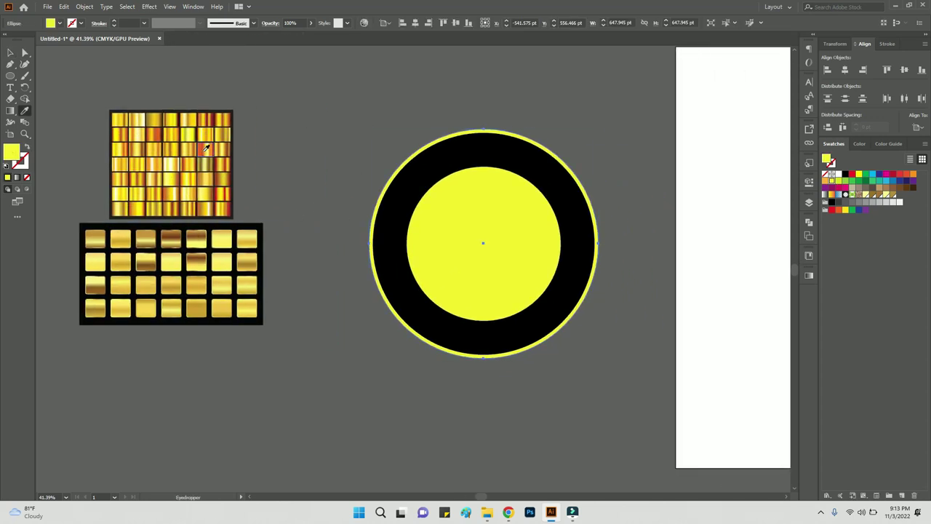
click(206, 148)
key(v)
Resize the black circle, leaving it at its original size
drag(390, 232, 363, 205)
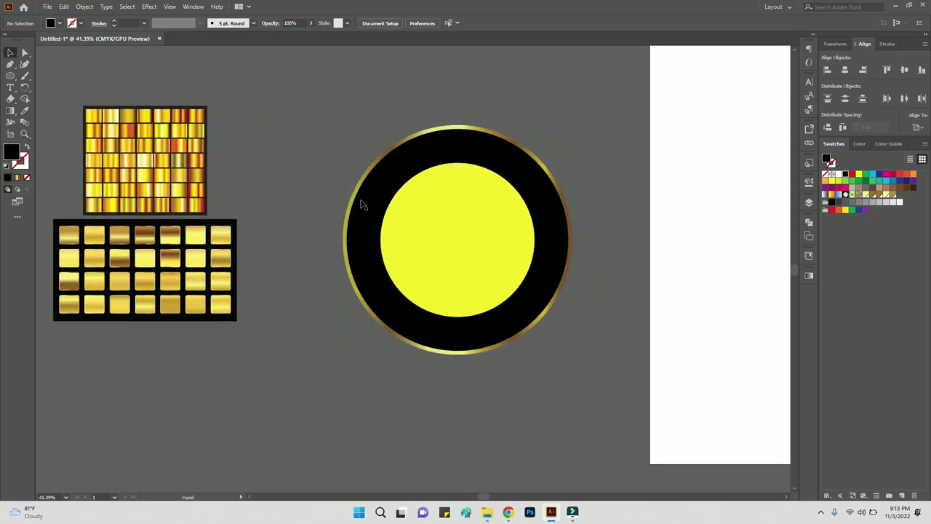
click(362, 205)
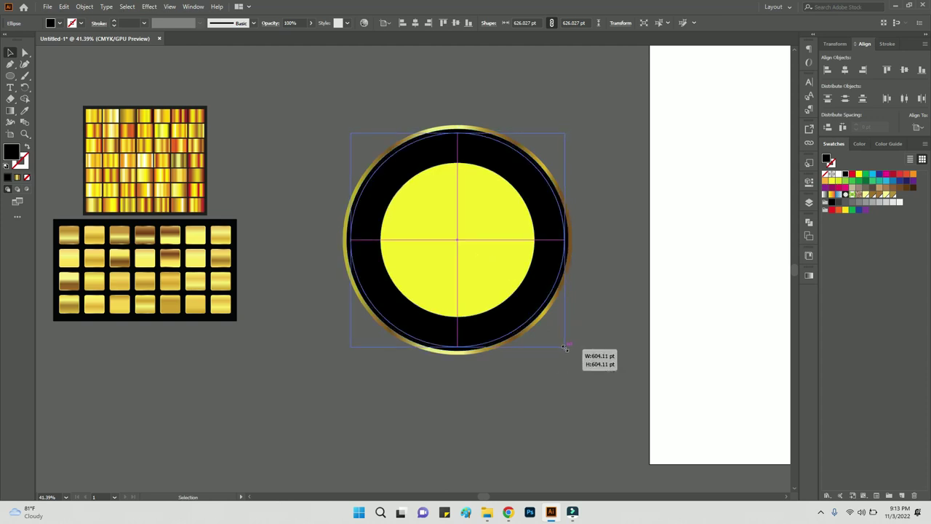
drag(568, 357, 570, 356)
click(224, 190)
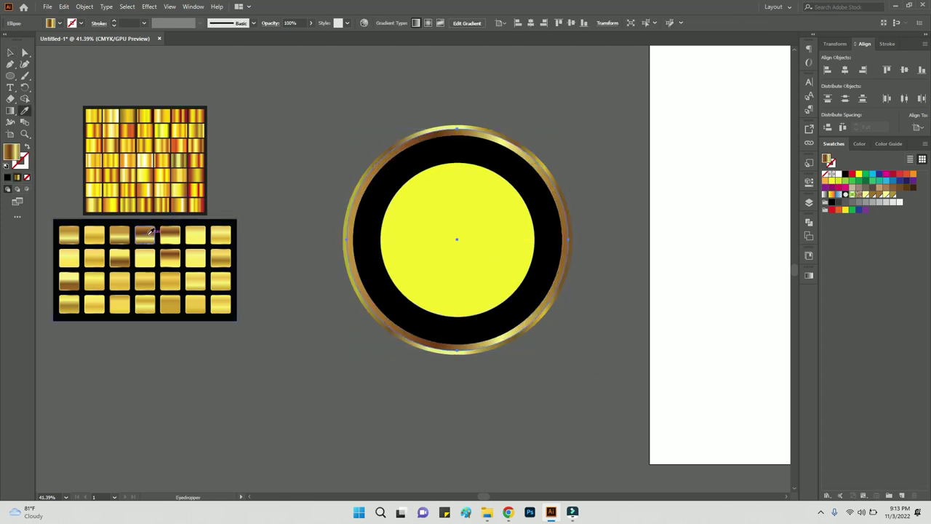
Sample a gold gradient onto the wide ring and rotate it to angle the gradient
scroll(334, 295, down, 1)
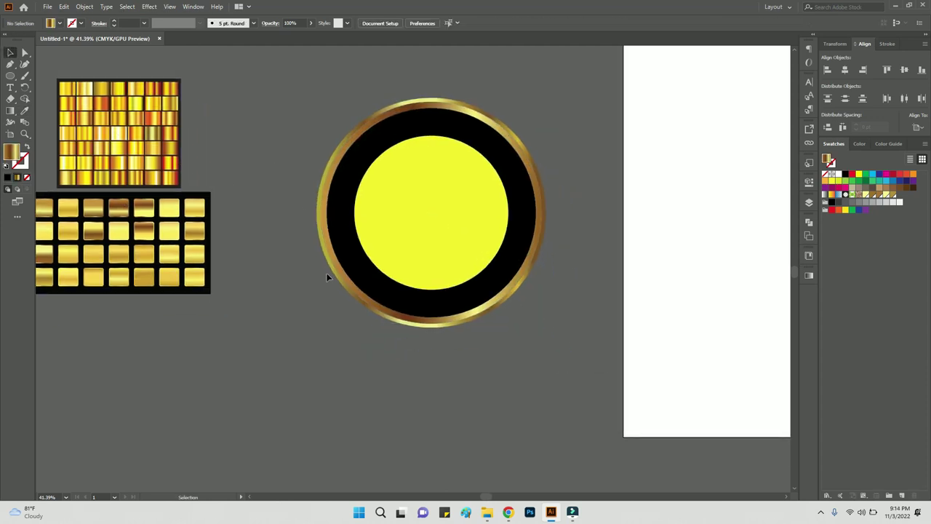
click(419, 278)
key(i)
click(134, 85)
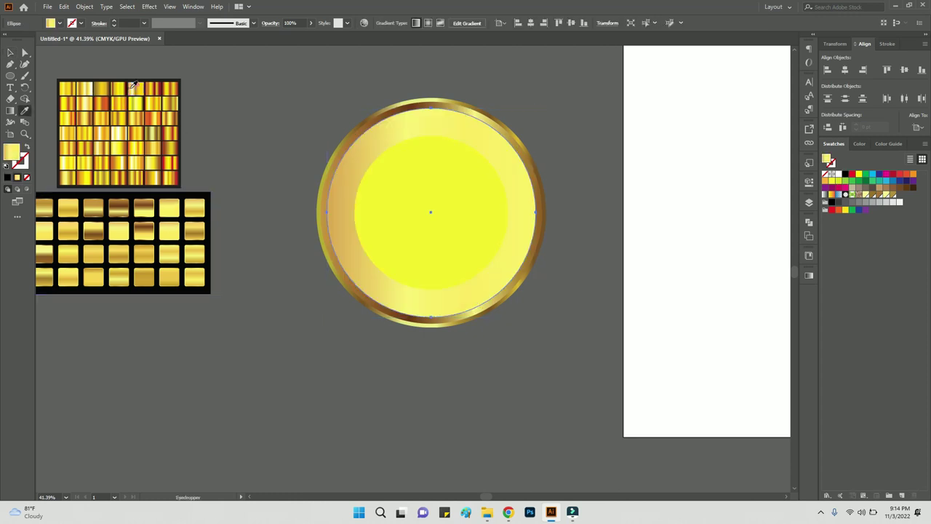
click(122, 144)
scroll(363, 219, left, 3)
key(v)
drag(531, 372, 517, 372)
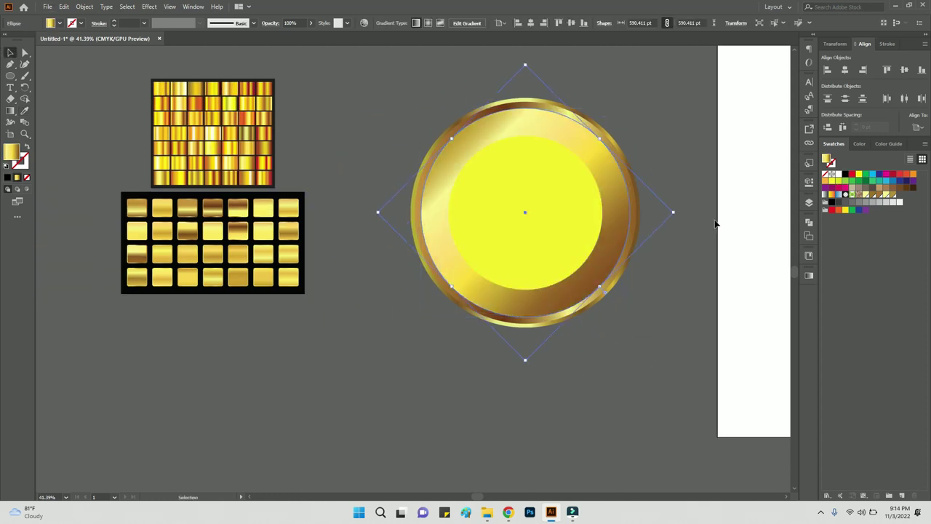
drag(678, 198, 678, 262)
Fill the yellow centre circle with black sampled from the swatches
scroll(488, 260, right, 3)
click(489, 259)
key(i)
click(245, 216)
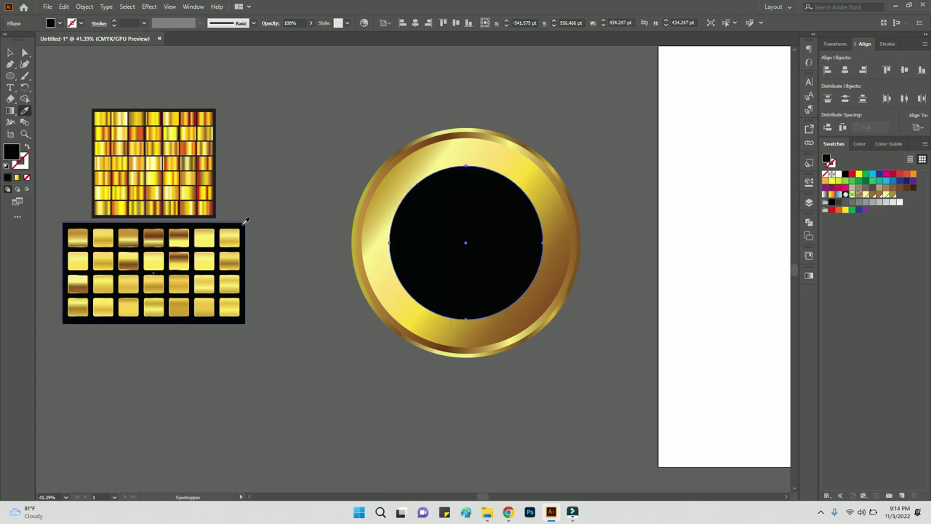
key(ctrl+shift+a)
scroll(418, 197, up, 3)
scroll(583, 231, down, 2)
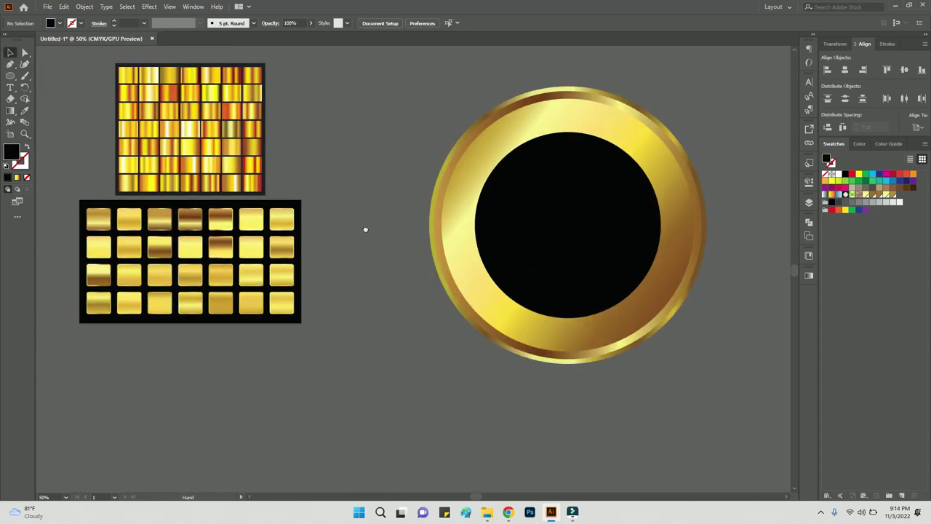
Try brown-gold and lighter gold gradients on the centre, then return it to solid black
click(530, 204)
key(i)
click(194, 222)
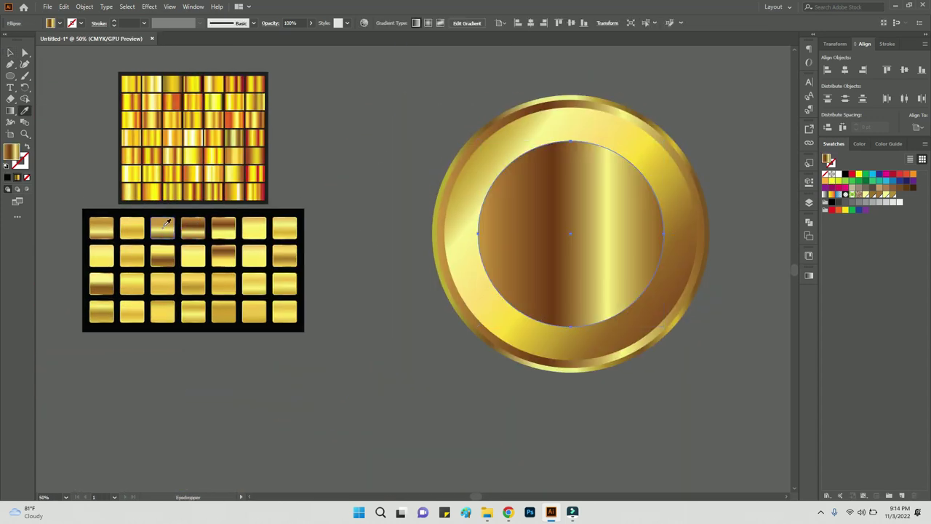
click(104, 223)
click(111, 233)
drag(476, 327, 376, 374)
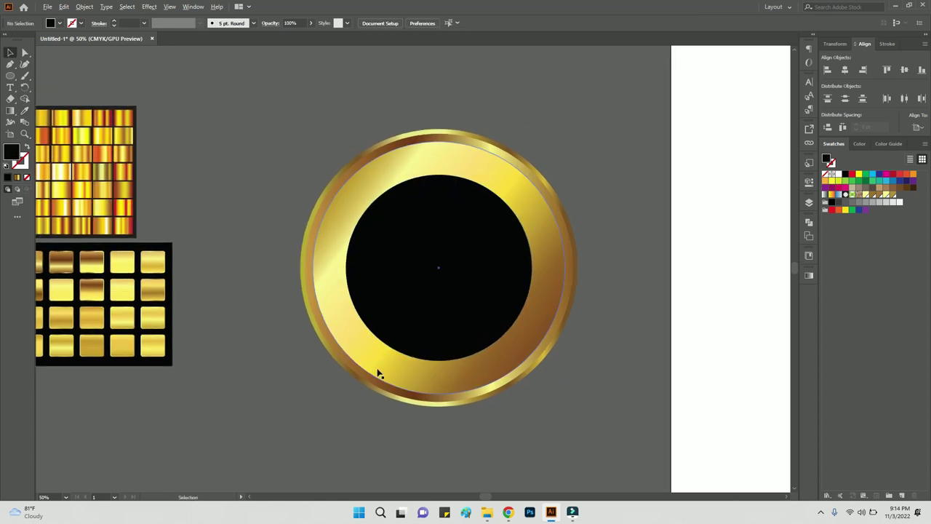
scroll(422, 323, down, 1)
Set the centre circle's fill in the Color Picker, then delete and restore the yellow centre circle
double_click(11, 153)
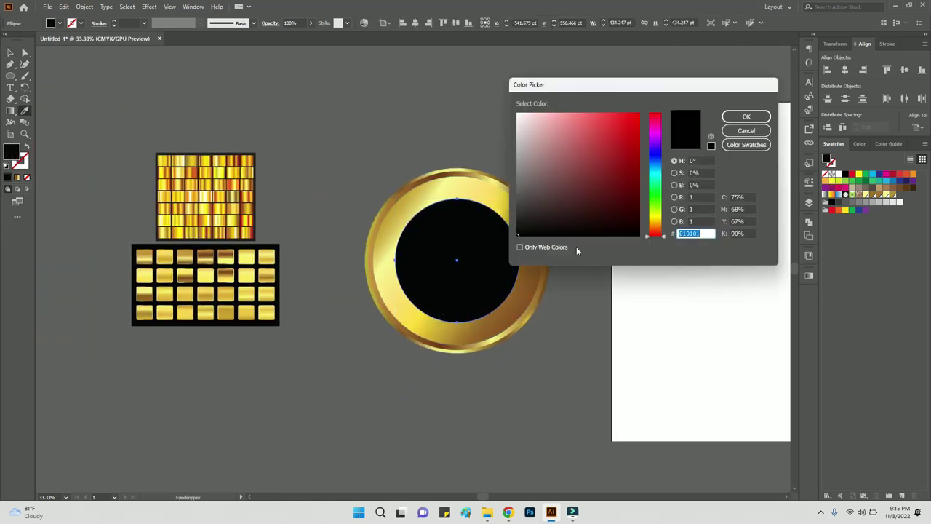
click(745, 116)
key(v)
click(555, 206)
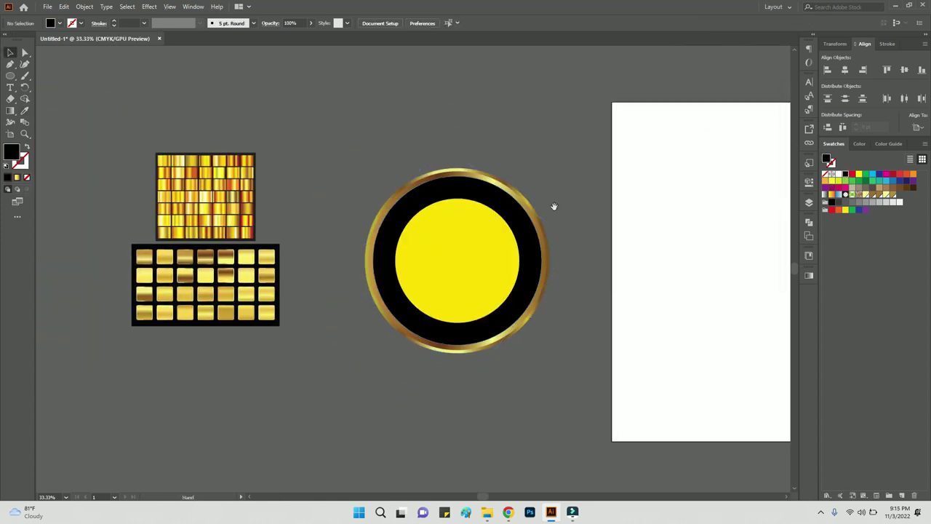
scroll(465, 265, up, 3)
scroll(456, 265, down, 2)
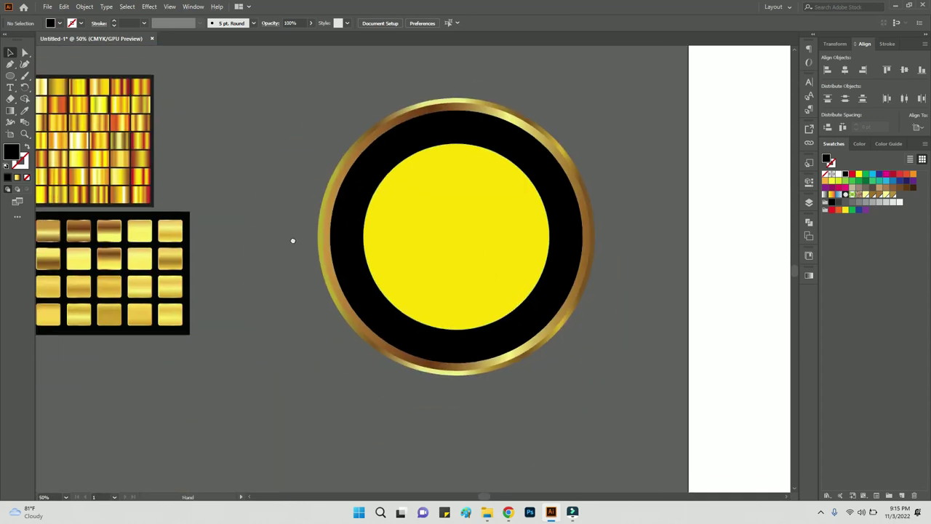
click(442, 160)
key(Delete)
key(ctrl+z)
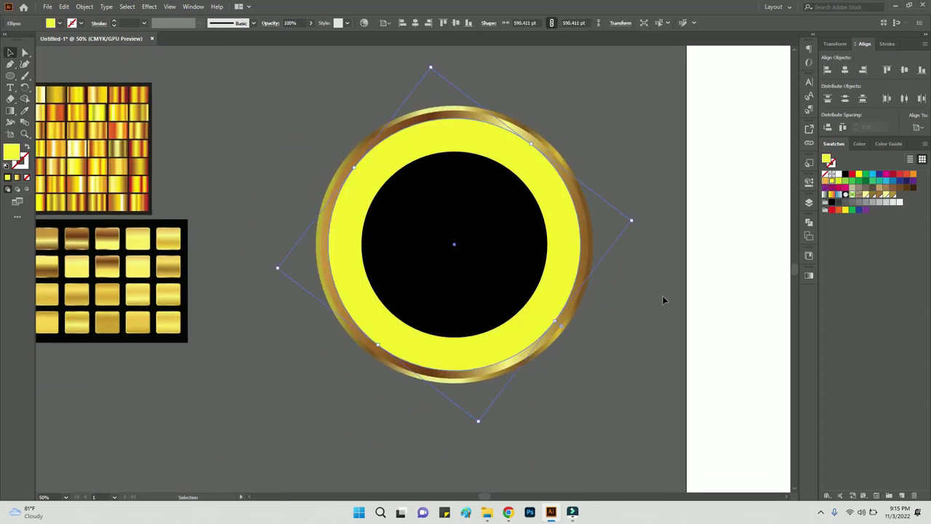
Try gold gradients on the yellow ring and rotate it to about 300°
click(561, 349)
key(i)
click(100, 80)
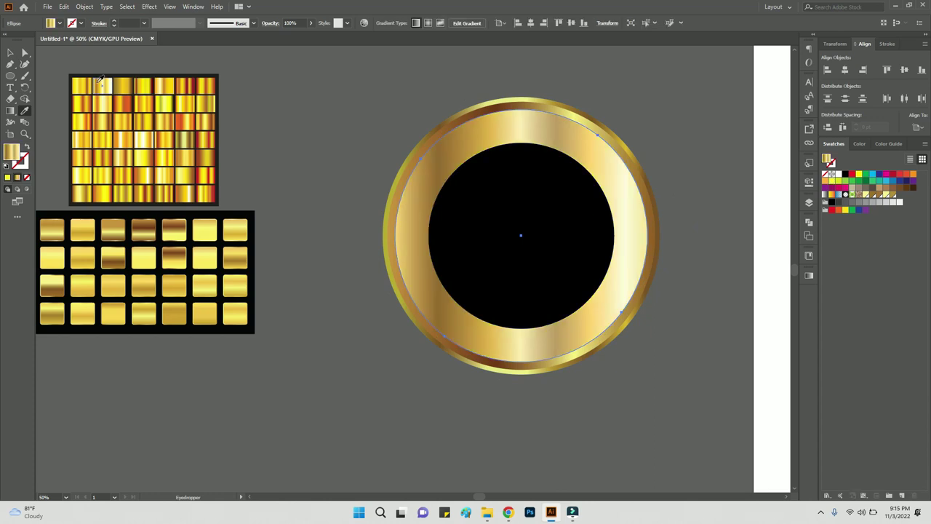
click(121, 148)
click(81, 174)
key(v)
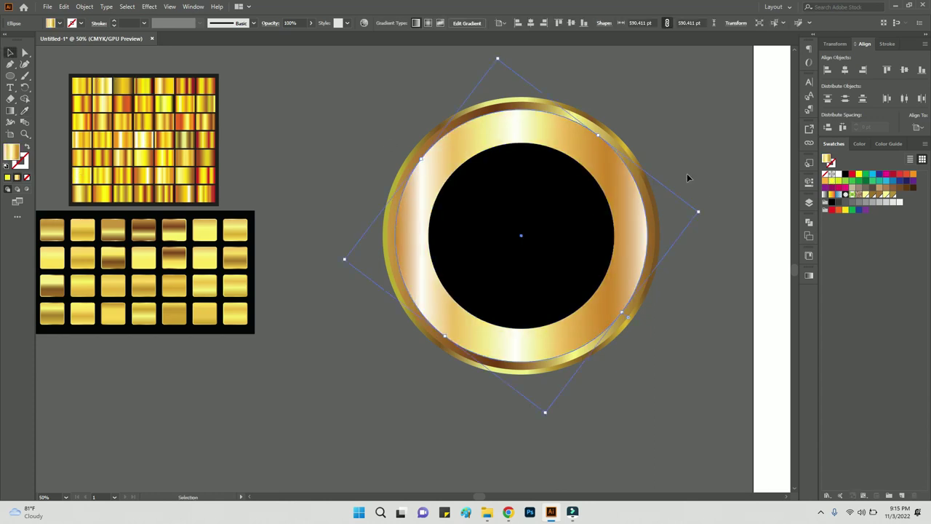
drag(704, 215, 690, 176)
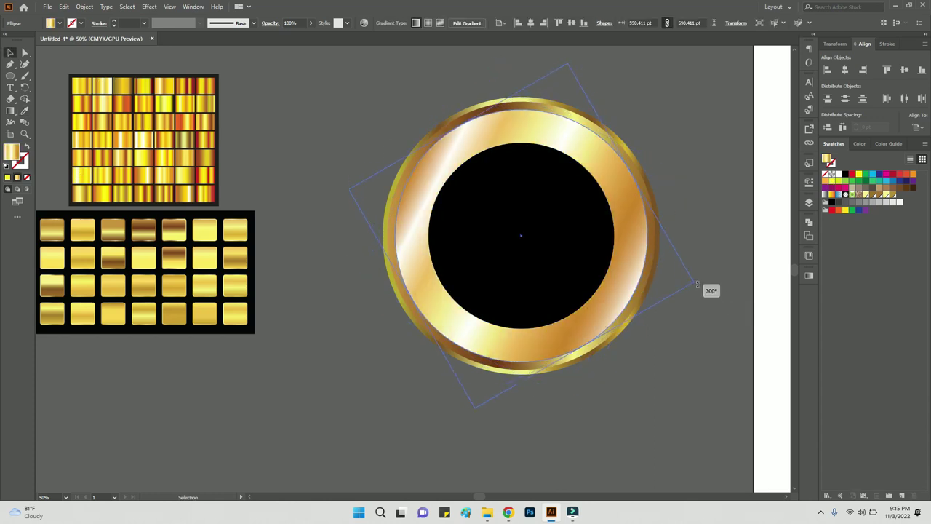
drag(724, 294, 699, 299)
Resample the ring with a brighter banded gold gradient and rotate it slightly clockwise
key(a)
key(v)
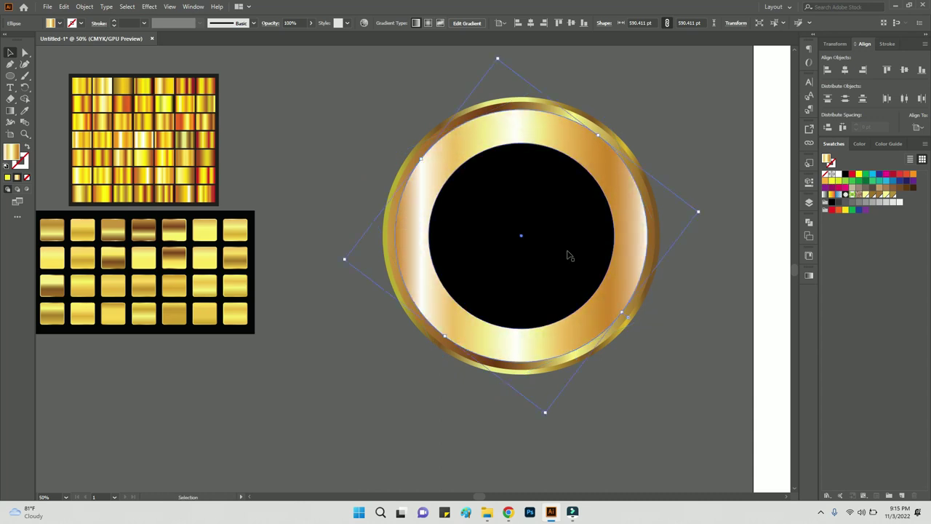
key(Return)
click(509, 328)
key(i)
click(184, 137)
click(199, 177)
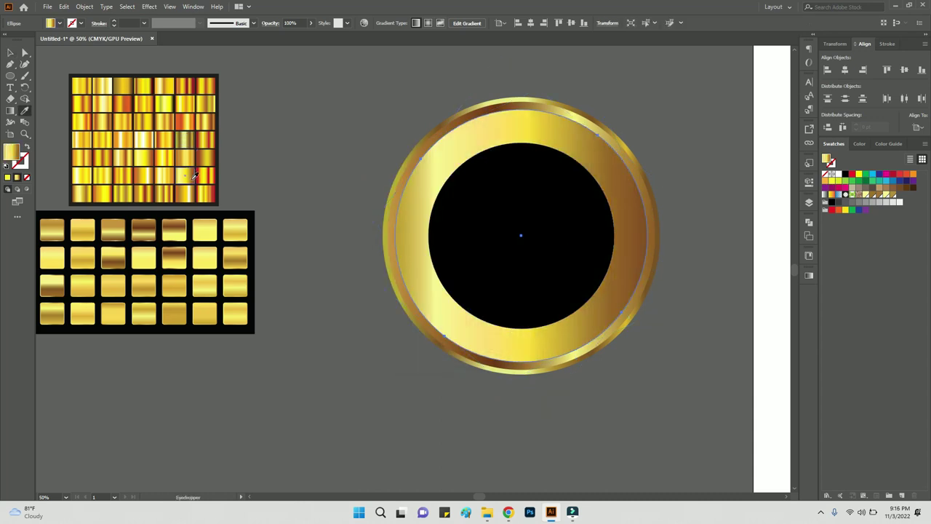
click(204, 159)
click(122, 85)
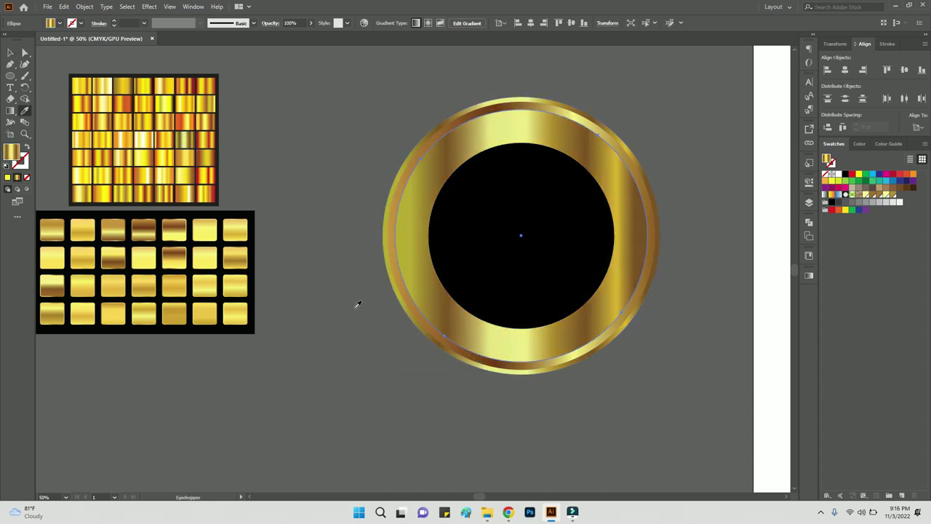
drag(702, 210, 711, 230)
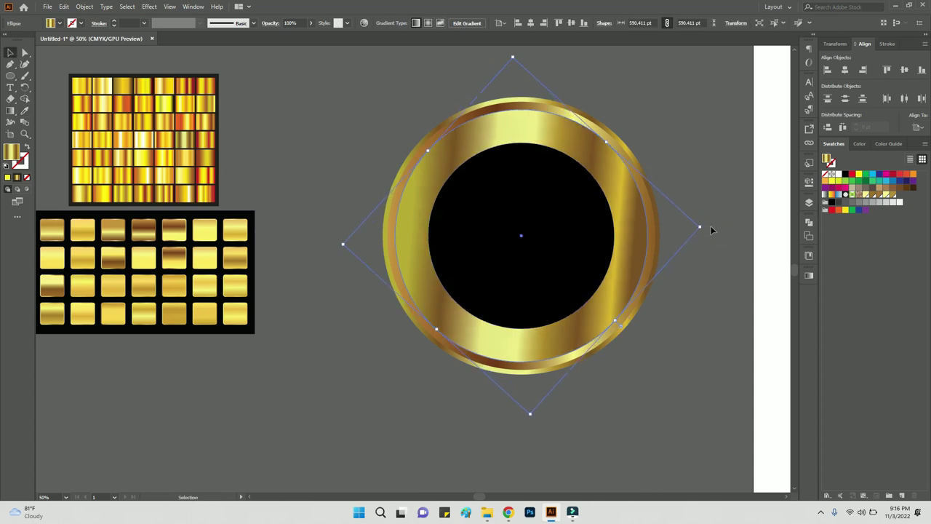
click(703, 240)
Sample a gold gradient onto the coin's outer ring
scroll(702, 243, down, 2)
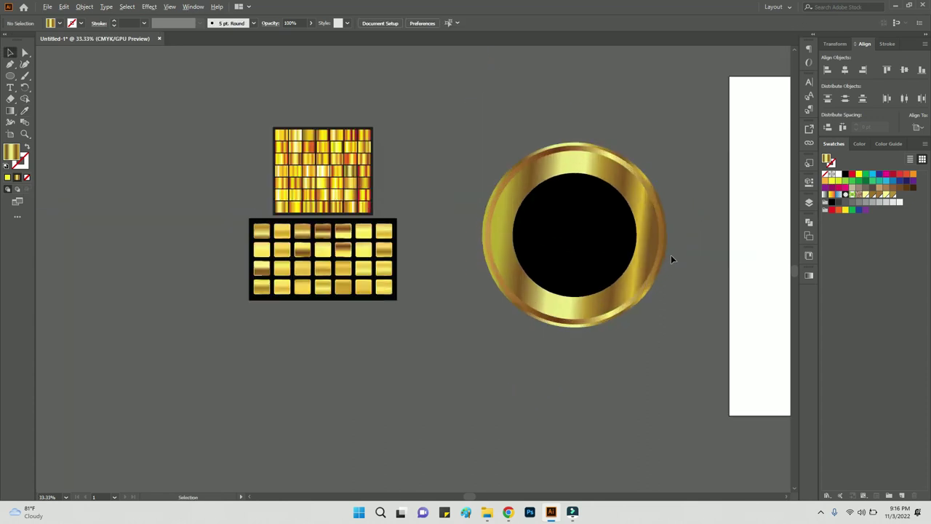
scroll(671, 255, up, 2)
click(658, 251)
key(i)
click(242, 215)
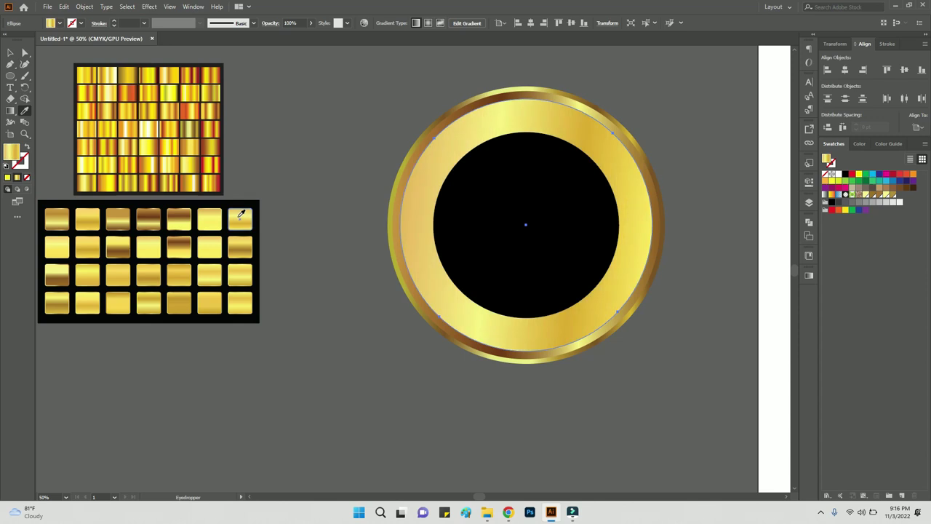
click(242, 302)
click(209, 218)
click(240, 216)
Deselect everything and pan the view to make room above the coin
key(v)
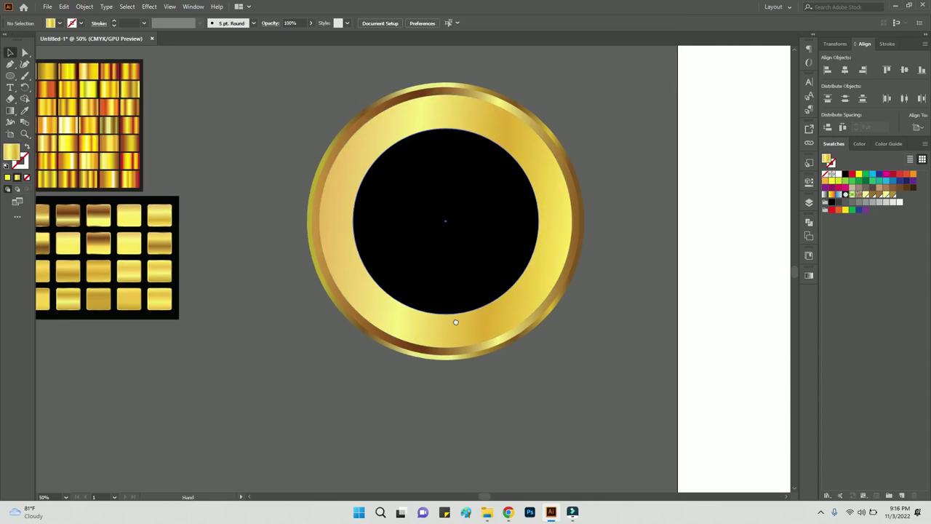
click(471, 330)
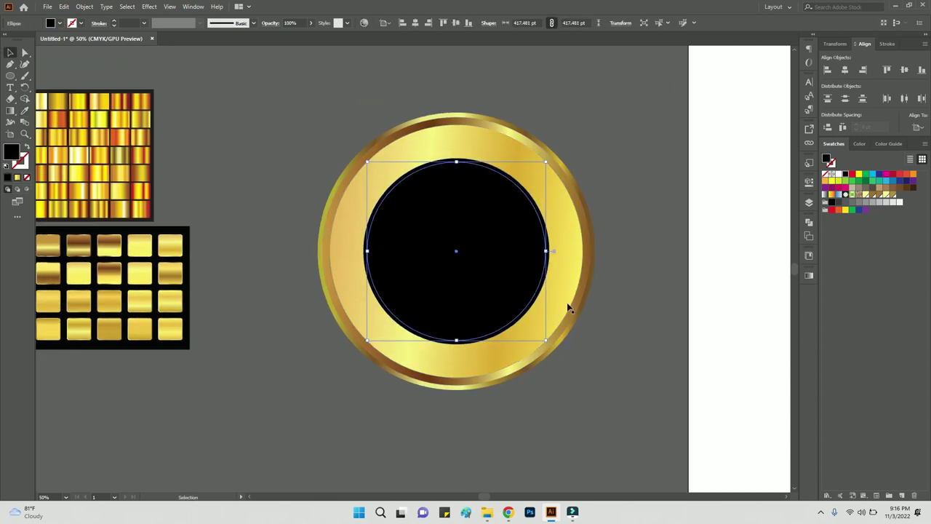
key(ctrl+shift+a)
drag(452, 178, 488, 182)
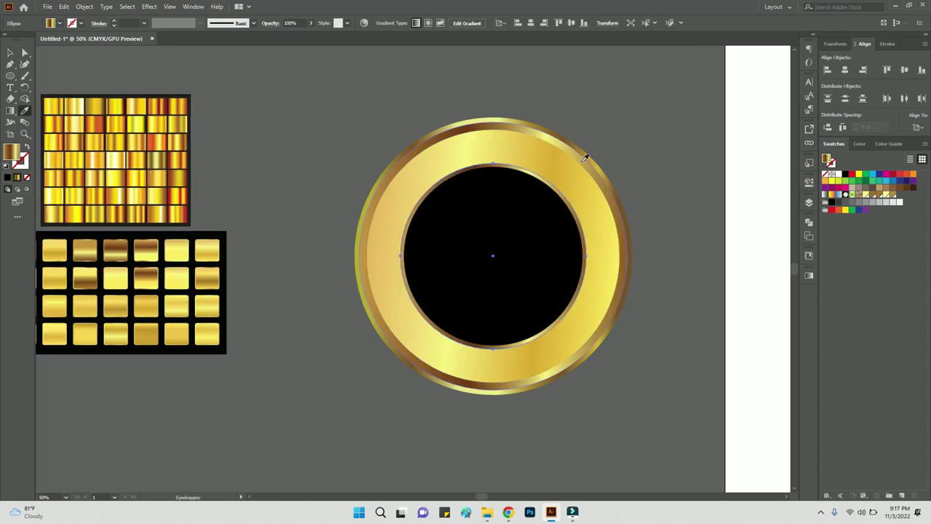
mouse_move(673, 331)
mouse_down()
mouse_move(589, 335)
mouse_move(735, 408)
mouse_up()
Draw a black triangle and cut it into a chevron with Minus Front, rotated 60°
click(10, 75)
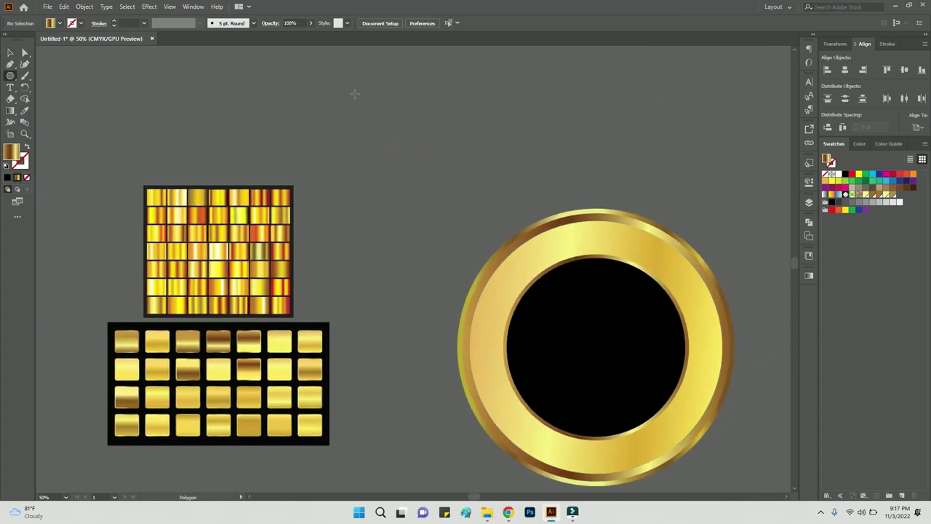
mouse_move(354, 88)
mouse_down()
mouse_move(420, 175)
mouse_move(389, 188)
mouse_move(391, 168)
mouse_up()
click(844, 174)
key(ctrl+shift+F9)
click(713, 243)
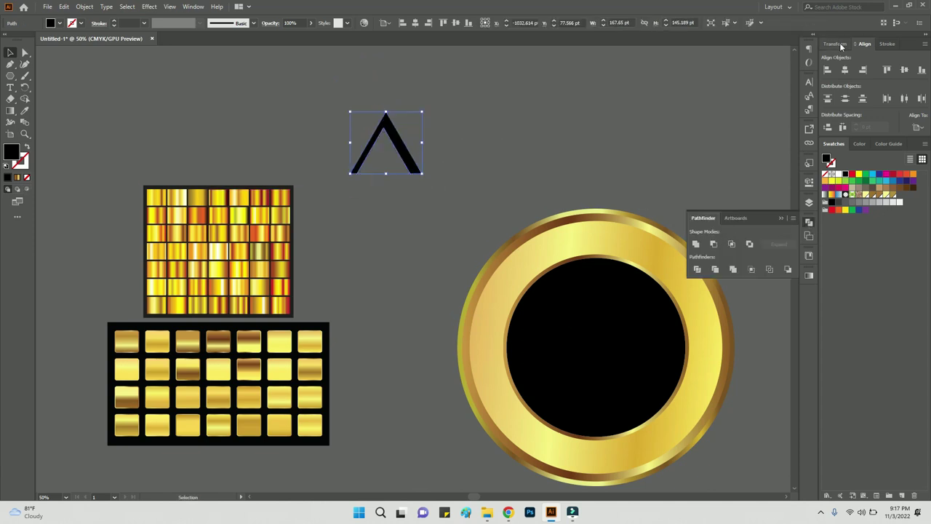
click(836, 43)
key(Return)
Apply a Transform effect to the chevron: 120° rotation, 2 copies, move -44 / 55 pt
click(149, 7)
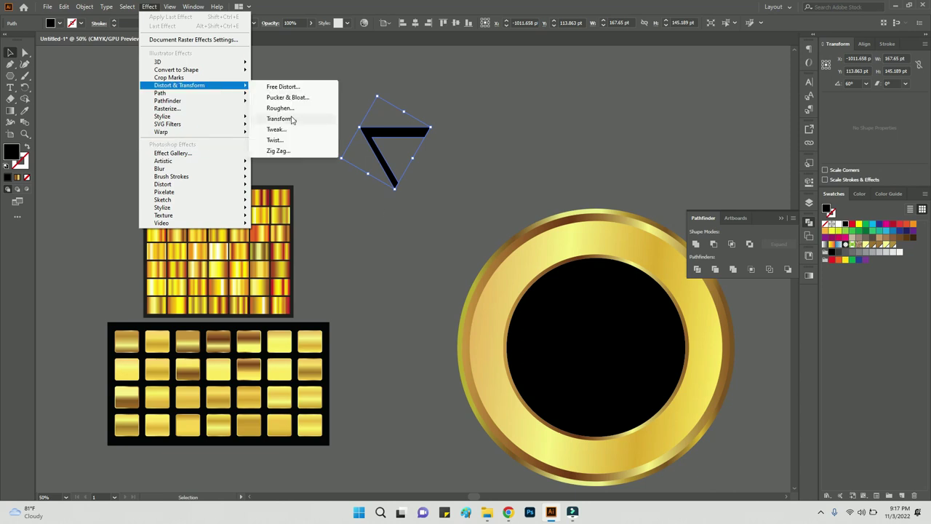
click(280, 119)
double_click(646, 202)
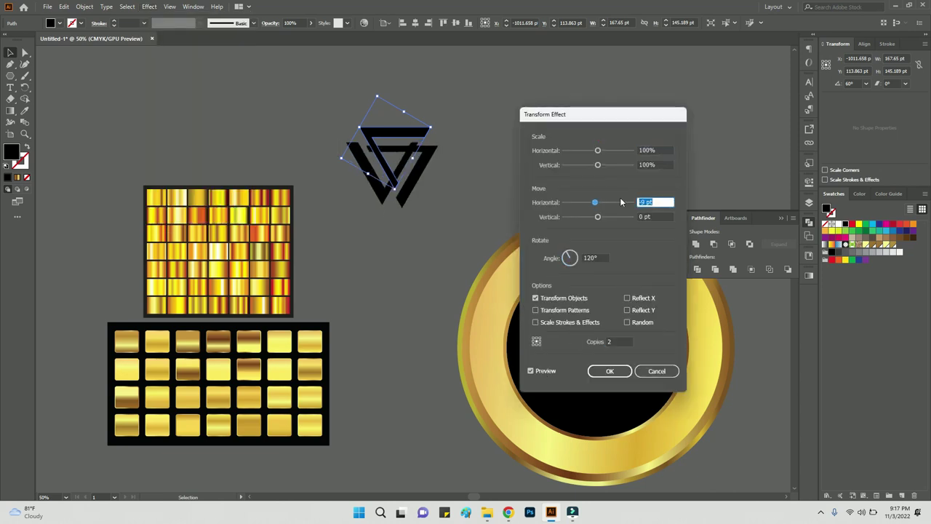
text(-44)
key(Tab)
text(55)
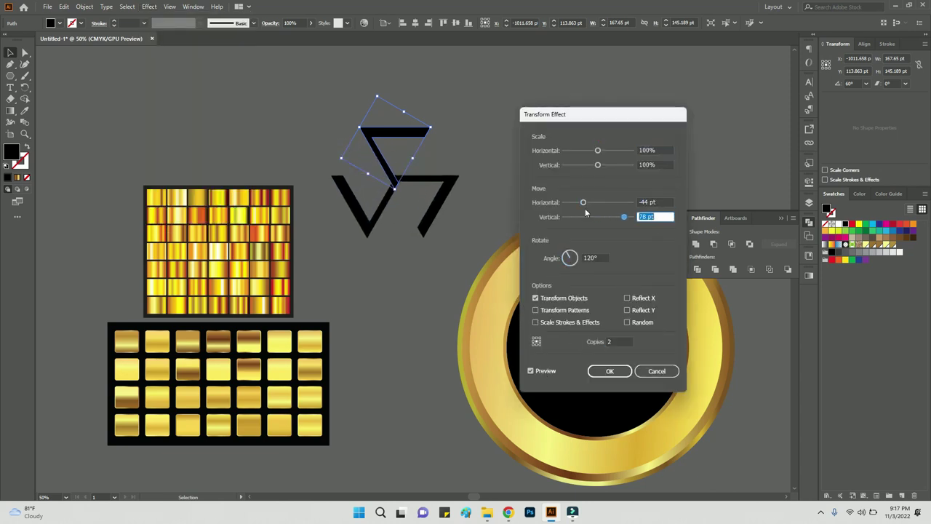
key(Return)
Expand the triskelion's appearance, unite the arms into one shape and fill it yellow
click(85, 7)
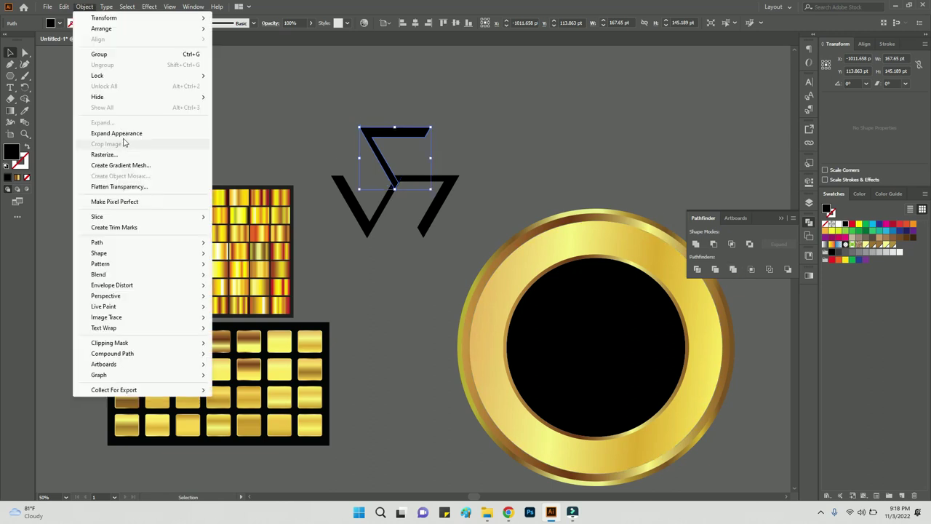
click(116, 133)
click(734, 269)
click(809, 222)
click(833, 231)
key(v)
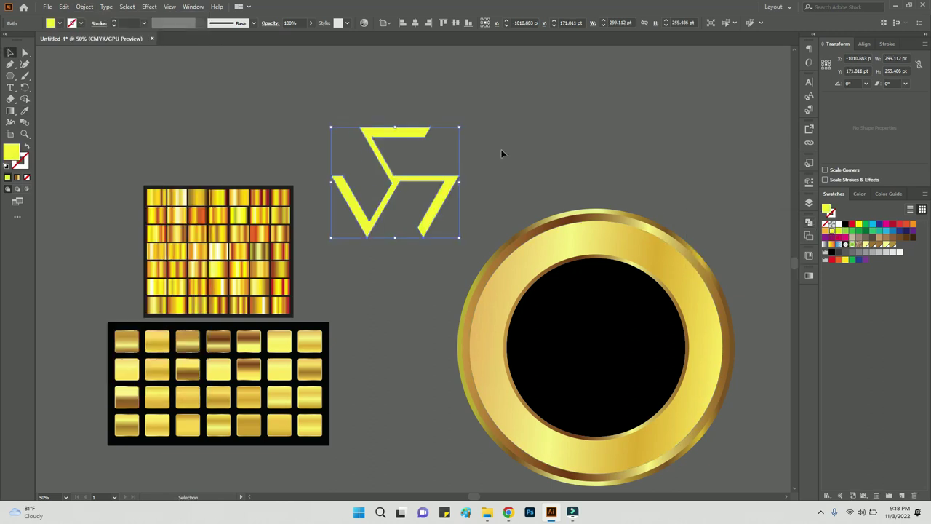
Centre the symbol in the coin's black circle and enlarge it to fill the circle
drag(393, 138, 595, 306)
drag(459, 168, 553, 248)
click(864, 43)
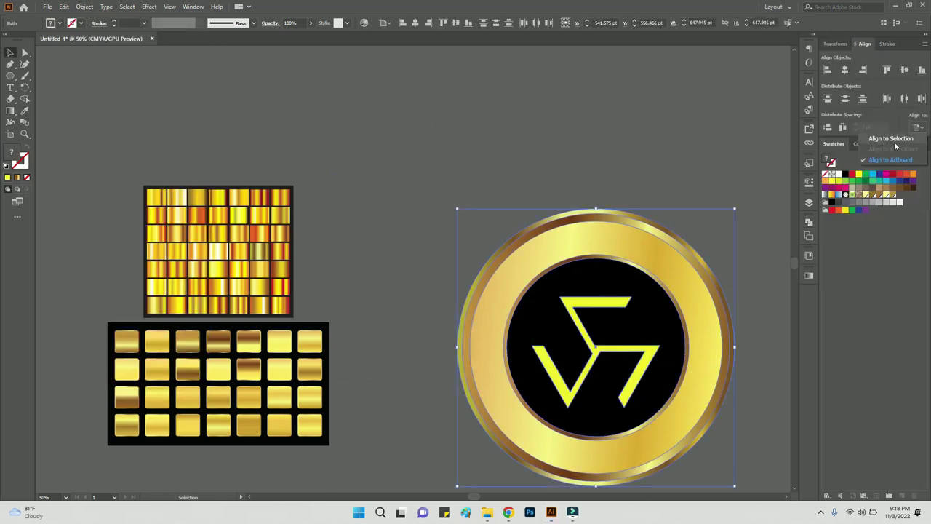
shift+click(692, 277)
scroll(388, 152, right, 3)
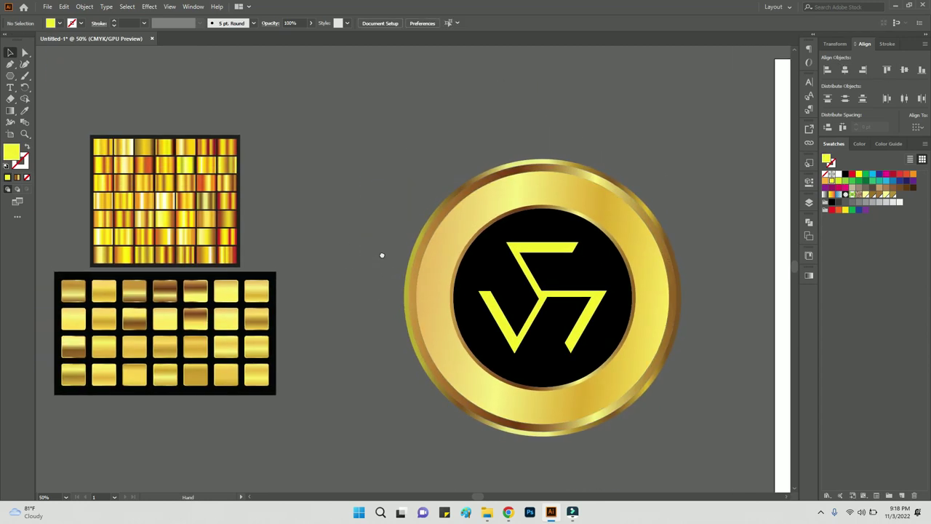
scroll(381, 256, up, 2)
drag(606, 371, 625, 389)
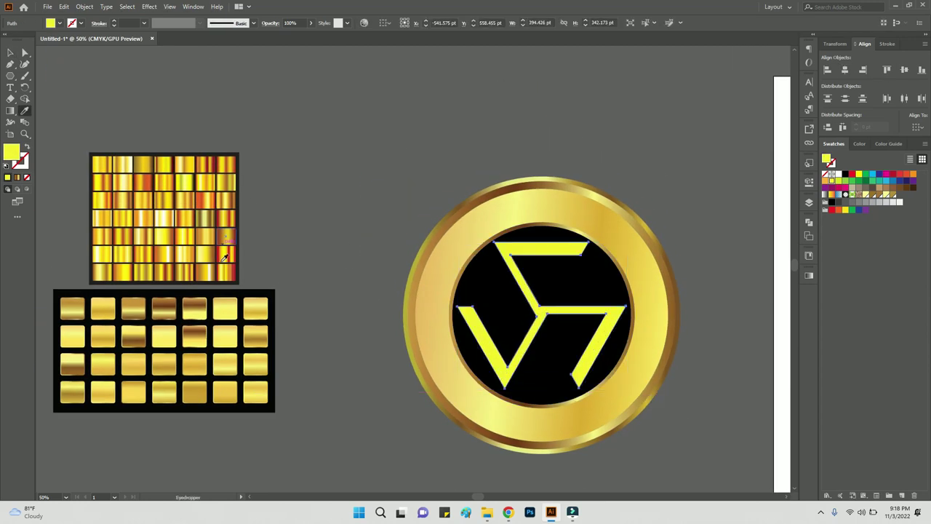
Fill the symbol with a gold gradient sampled from the swatch grid
click(224, 258)
click(224, 338)
click(104, 337)
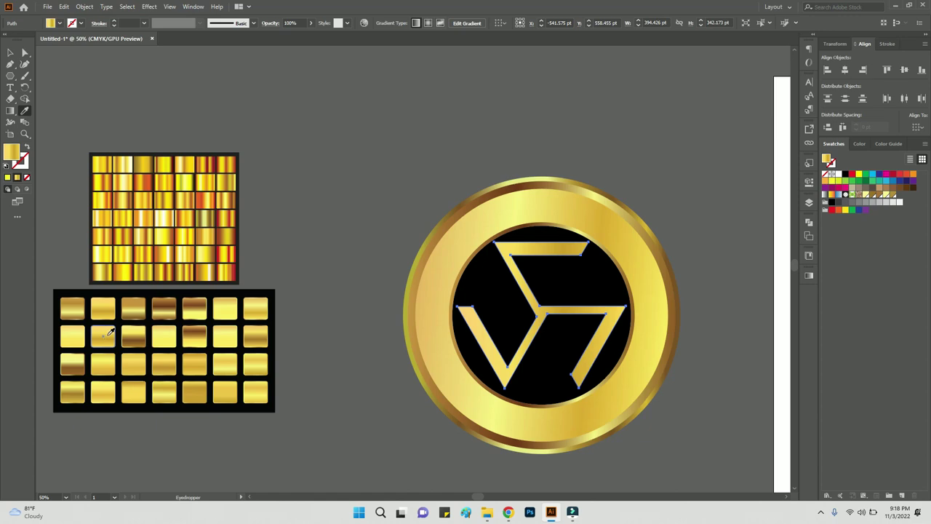
Run the gold gradient diagonally across the triskelion symbol
scroll(620, 385, up, 3)
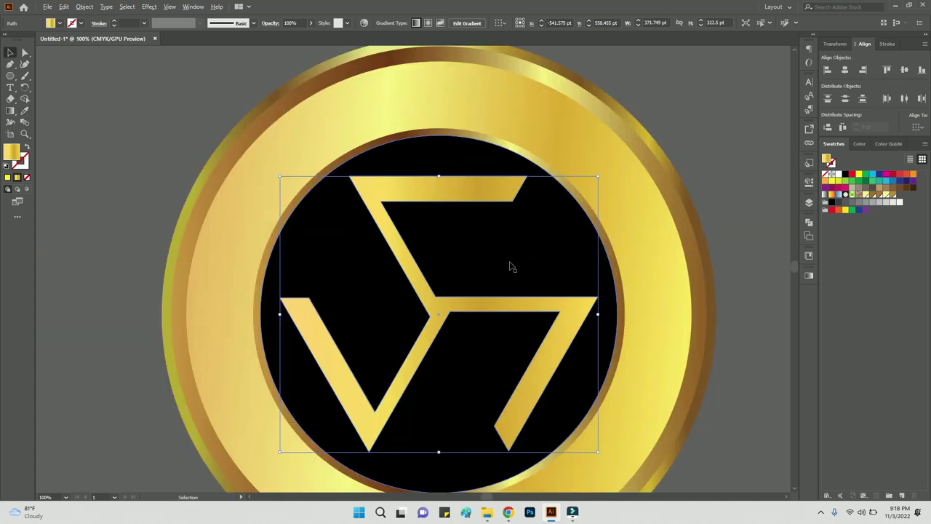
scroll(510, 266, down, 3)
click(10, 110)
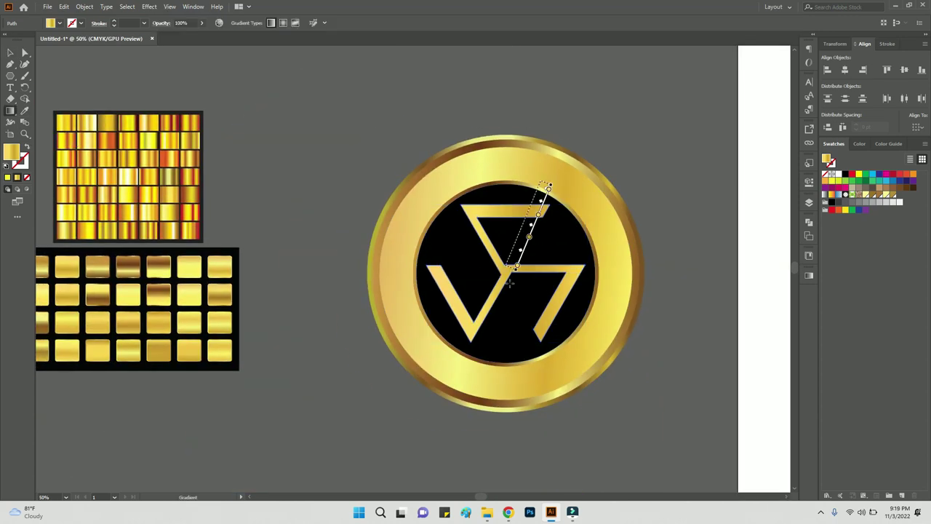
drag(511, 282, 447, 395)
key(a)
Add a 10 pt offset path outline around the triskelion
scroll(301, 187, down, 1)
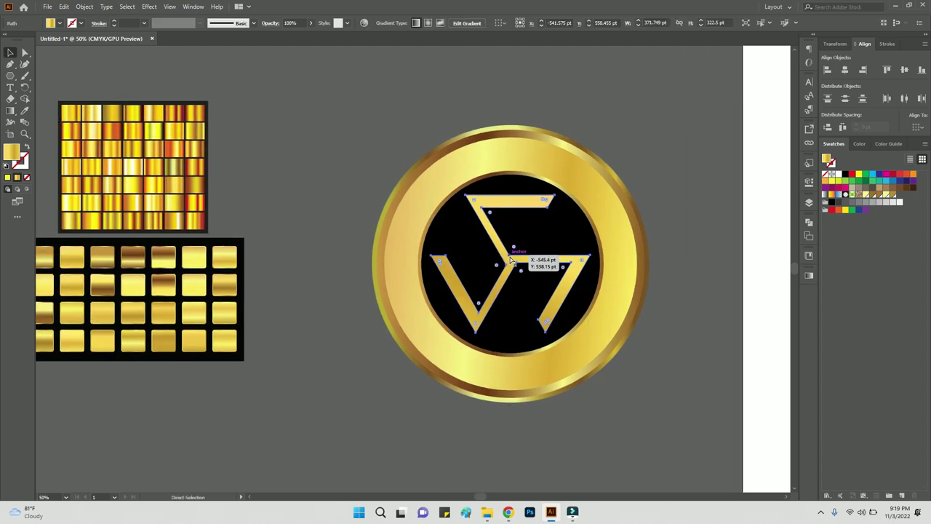
click(84, 6)
click(254, 277)
click(650, 266)
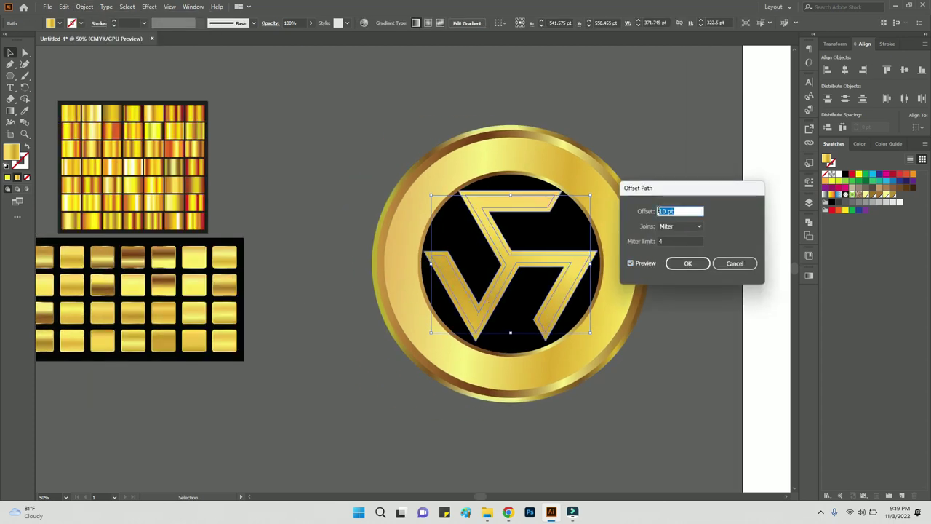
click(687, 262)
Fill the offset shape with a sampled gold gradient swatch
key(i)
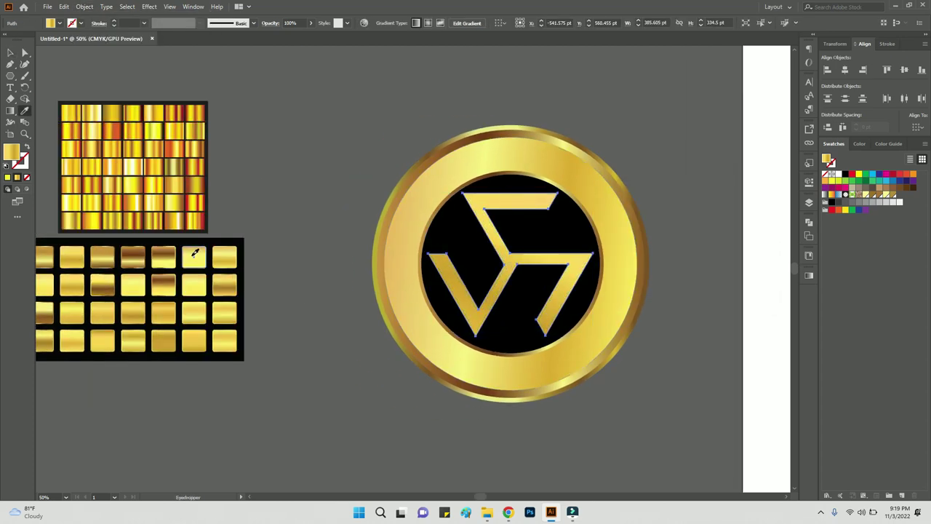
click(195, 252)
key(v)
click(332, 360)
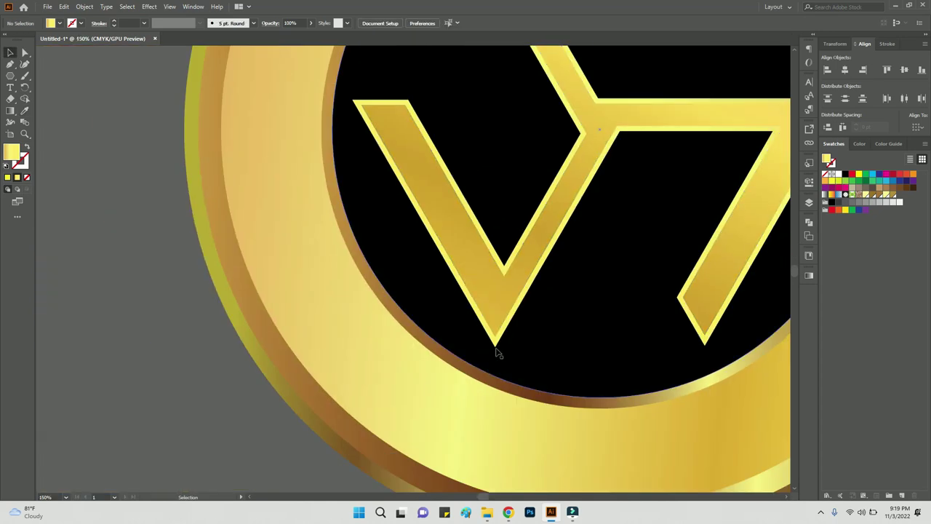
Try several gold gradient swatches on the inner V-shaped path and settle on one
click(496, 354)
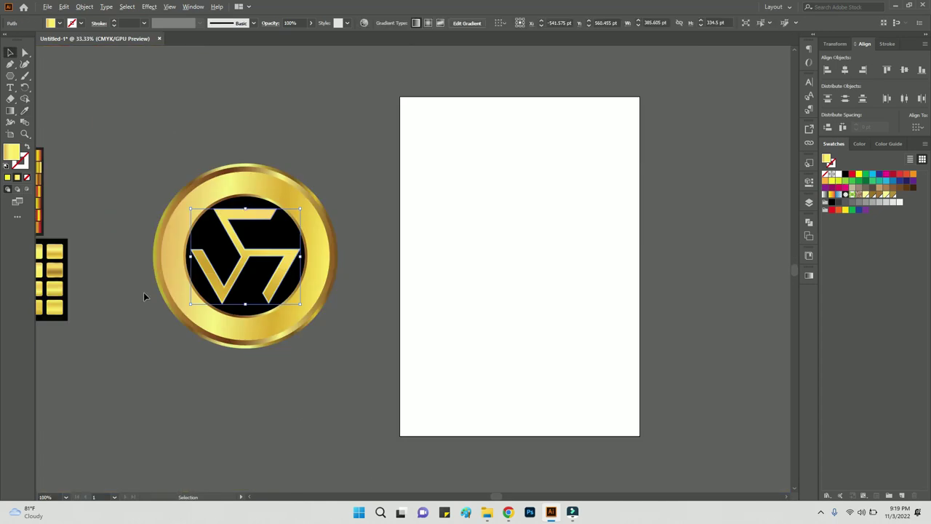
key(i)
scroll(305, 254, left, 1)
click(179, 315)
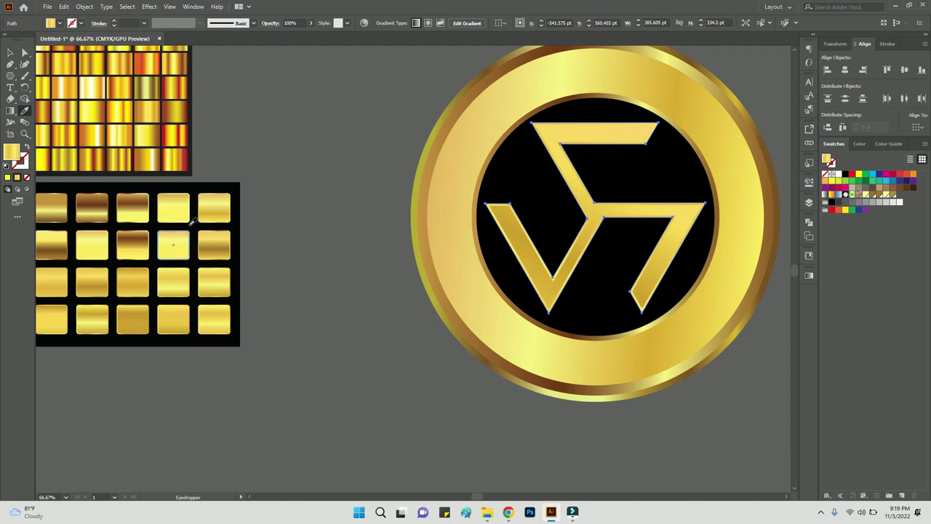
click(208, 203)
click(134, 286)
click(135, 315)
click(100, 316)
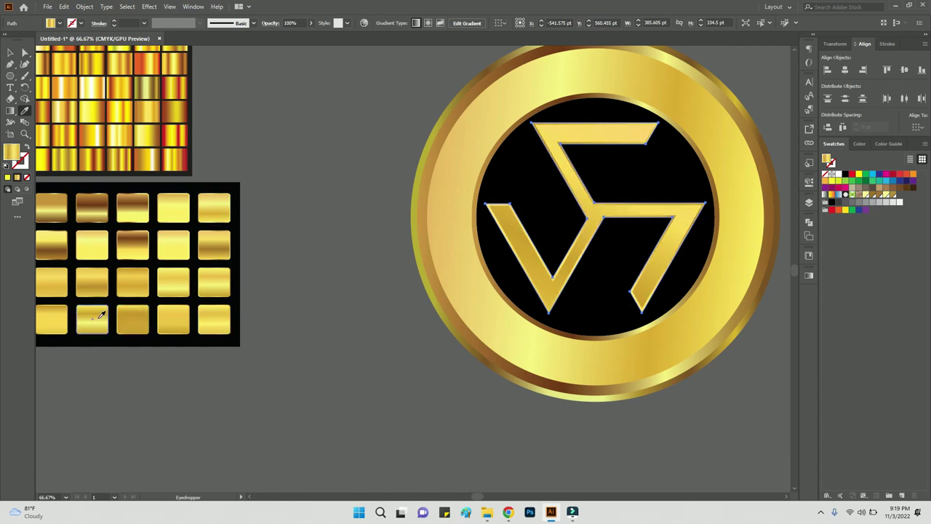
key(v)
drag(354, 325, 347, 335)
scroll(343, 333, down, 1)
Open TRISKELION SEALS.ai and select its gold ΤΓΦ lettering
scroll(410, 318, down, 1)
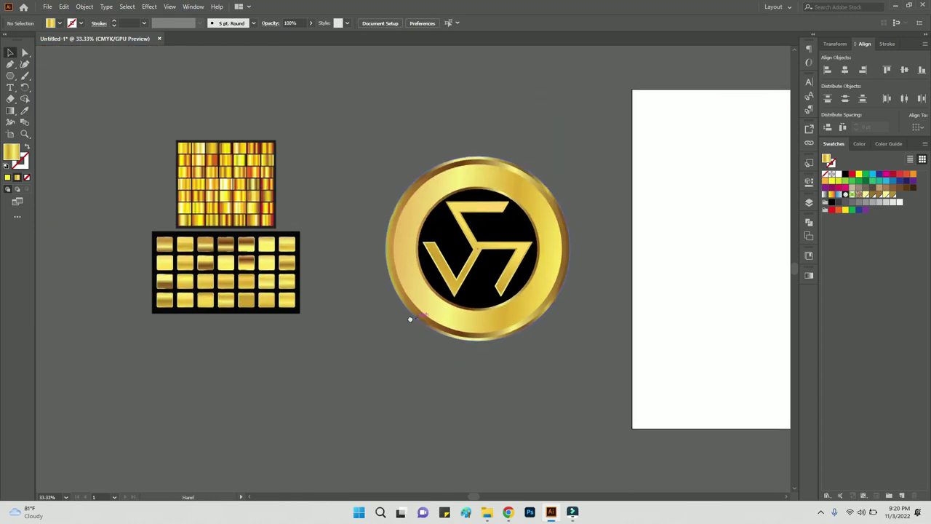
scroll(411, 216, up, 1)
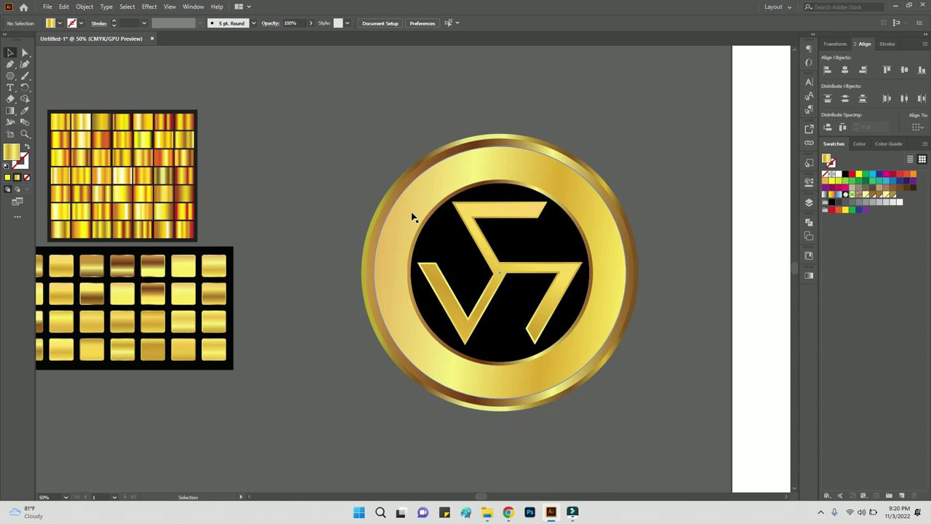
key(ctrl+o)
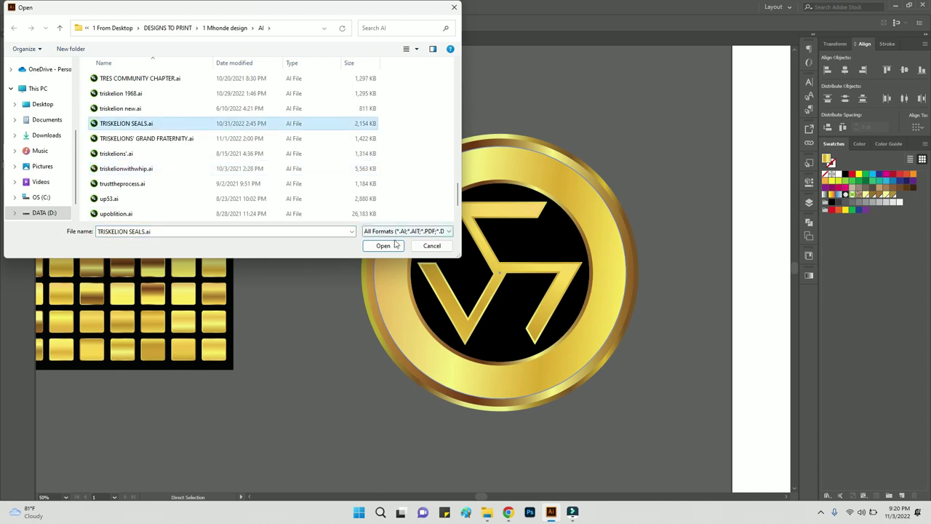
click(167, 124)
click(380, 245)
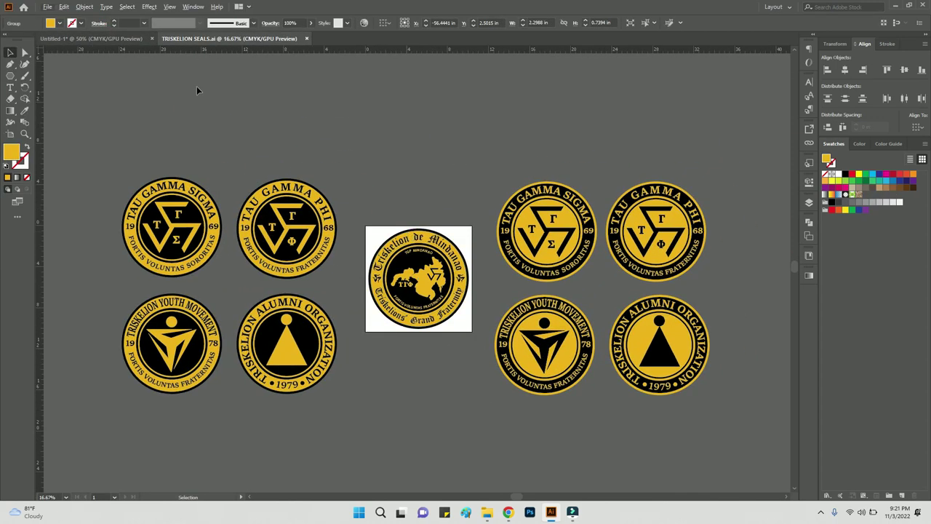
click(306, 38)
Ungroup ΤΓΦ and place each letter into the triskelion's openings
click(379, 142)
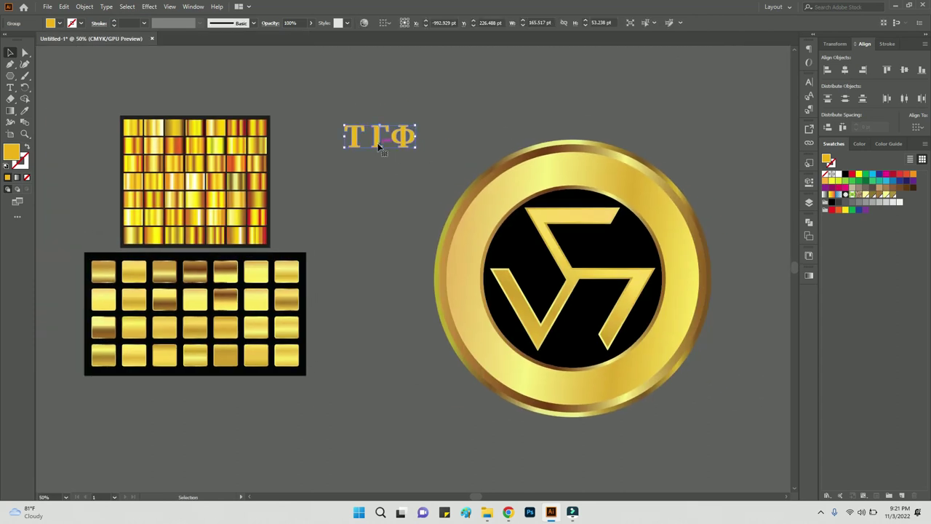
drag(354, 136, 593, 254)
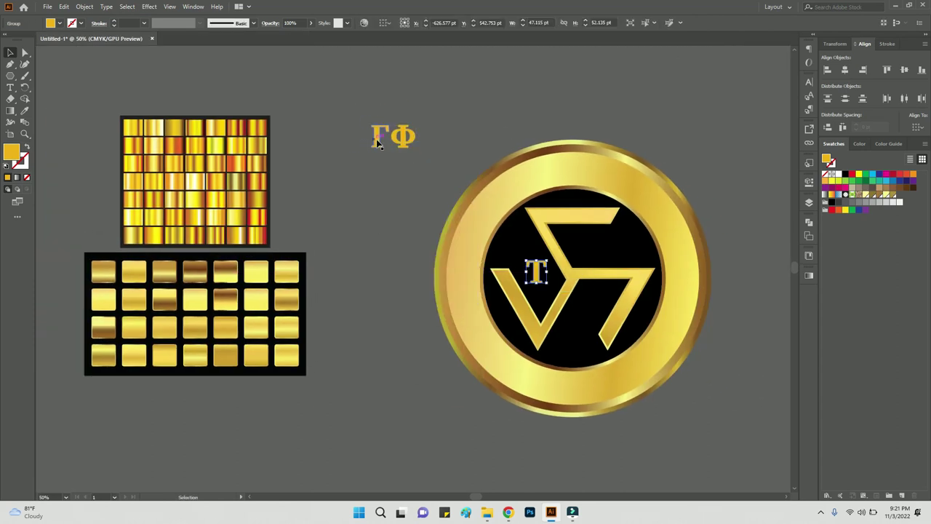
drag(401, 137, 591, 320)
click(419, 266)
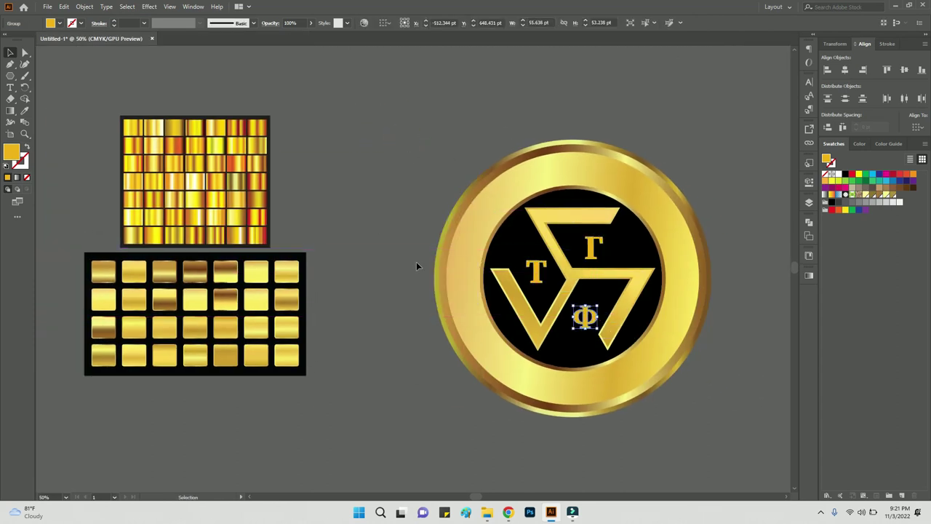
scroll(551, 333, right, 2)
key(ctrl+plus)
Copy the T letter's gold gradient onto the Γ letter
click(458, 251)
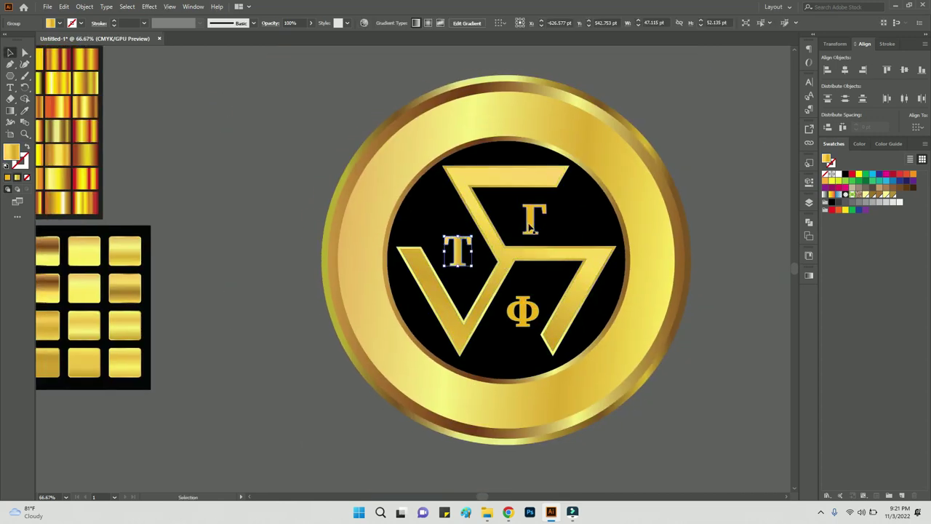
click(533, 218)
key(i)
click(459, 251)
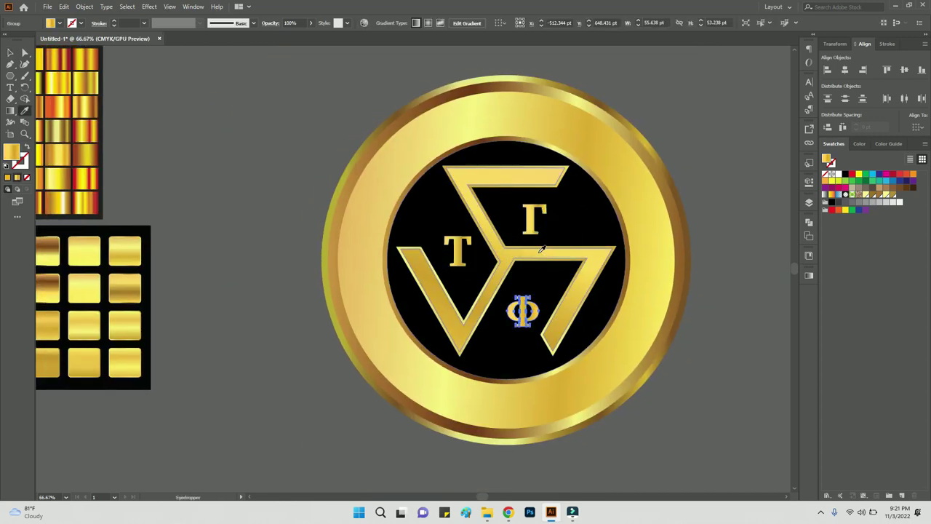
key(v)
click(282, 270)
scroll(283, 269, up, 2)
scroll(615, 276, right, 3)
Add an offset path outline to the T letter
click(323, 222)
click(85, 6)
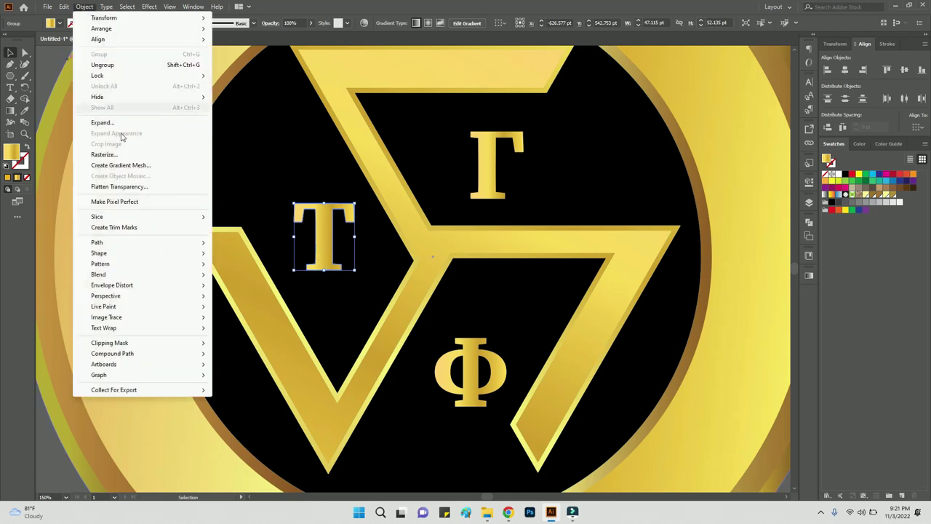
click(245, 278)
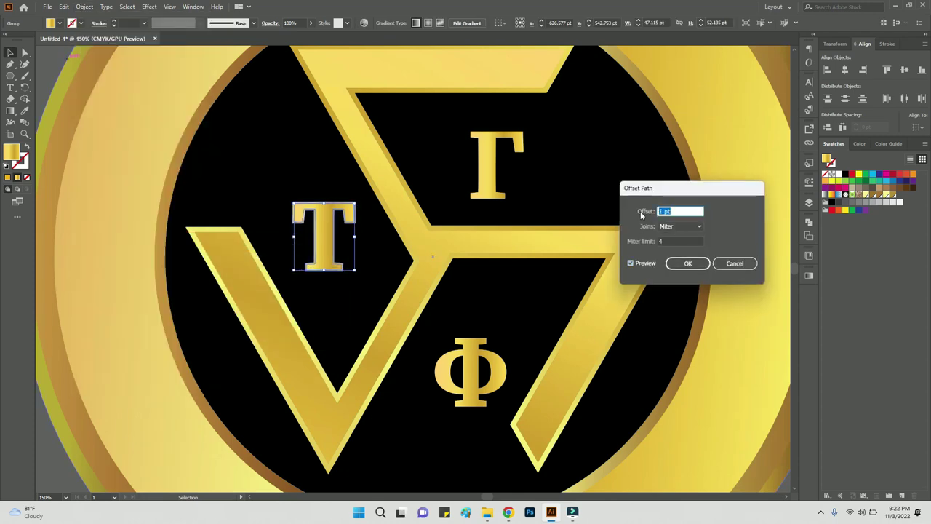
click(688, 264)
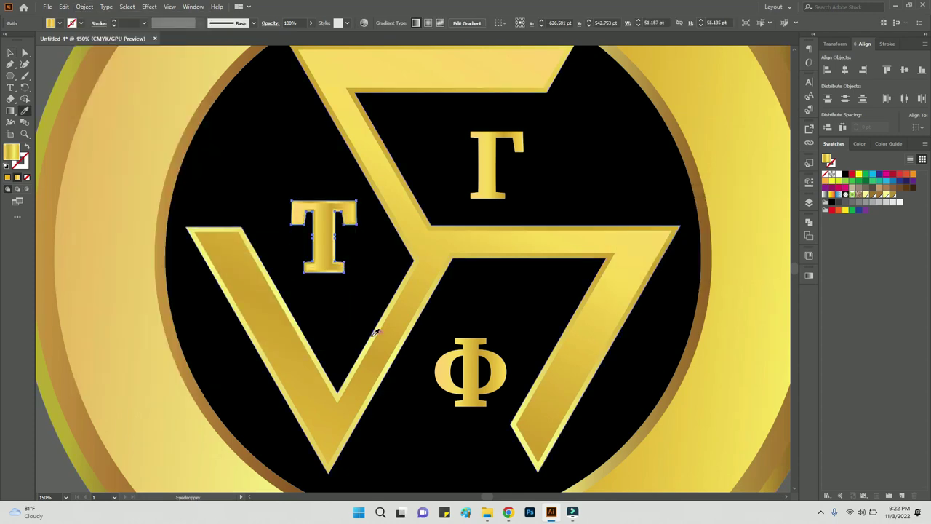
key(v)
Add offset path outlines to the Γ and Φ letters, then zoom out to the whole emblem
click(84, 7)
click(245, 279)
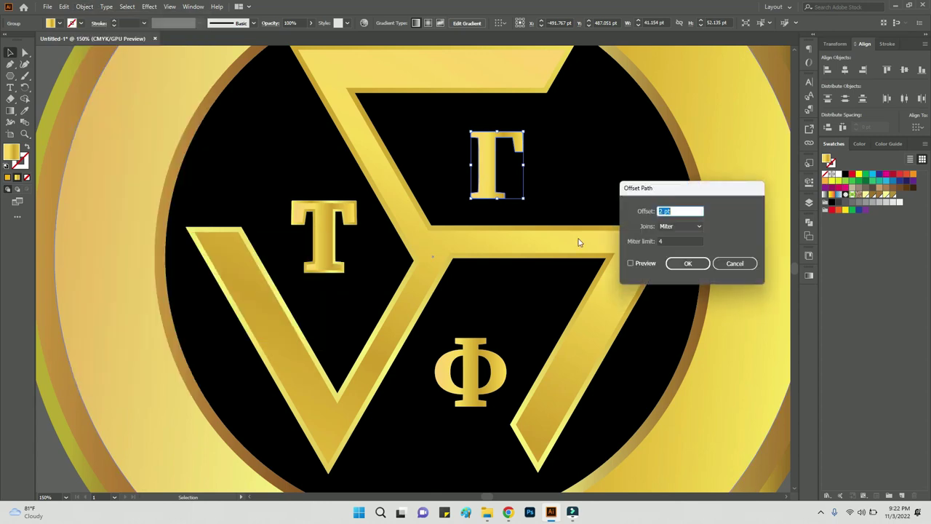
click(686, 262)
key(i)
key(v)
click(471, 371)
click(85, 6)
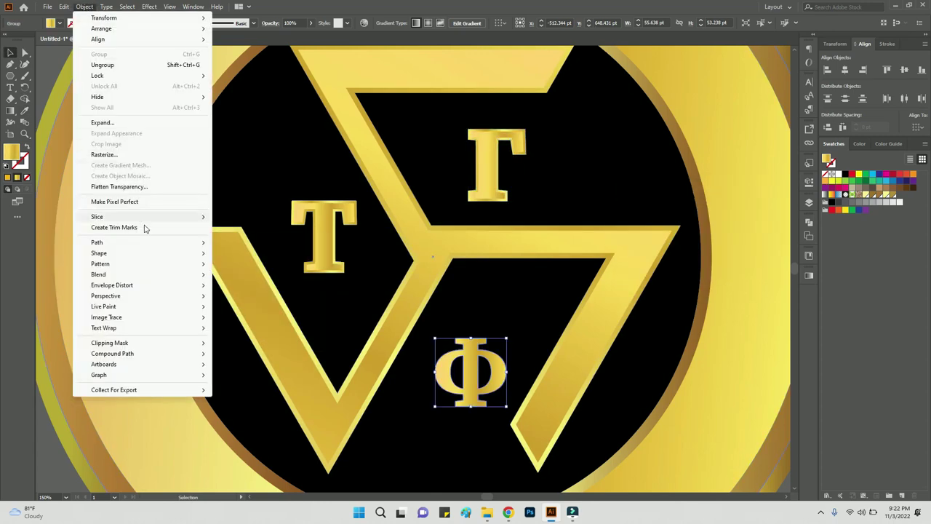
click(244, 279)
click(686, 262)
key(ctrl+shift+a)
key(ctrl+minus)
key(ctrl+minus)
key(ctrl+minus)
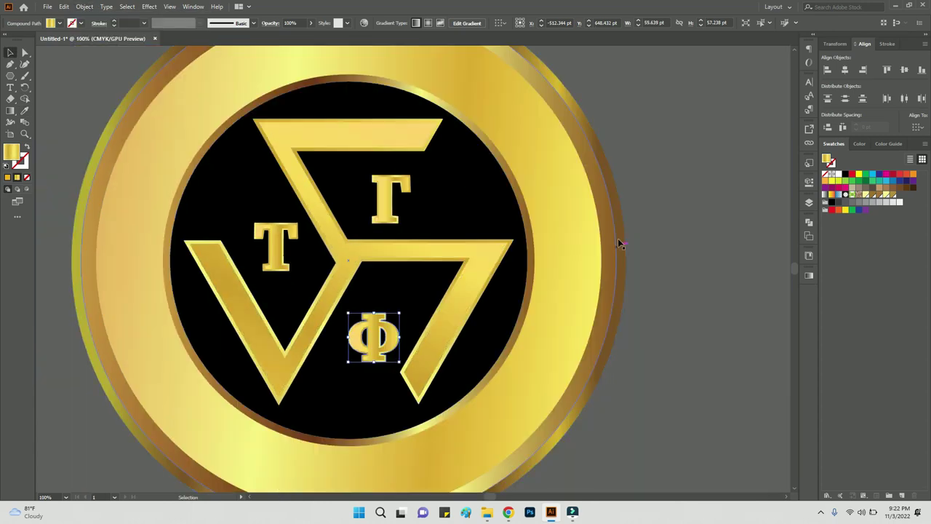
Resize the coin's inner ring circle slightly
scroll(494, 338, down, 1)
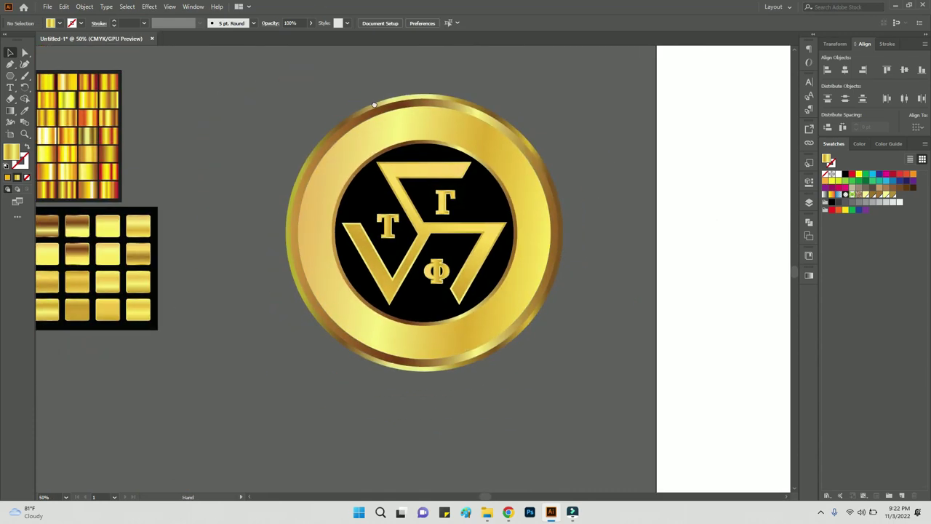
click(502, 320)
drag(516, 329, 524, 338)
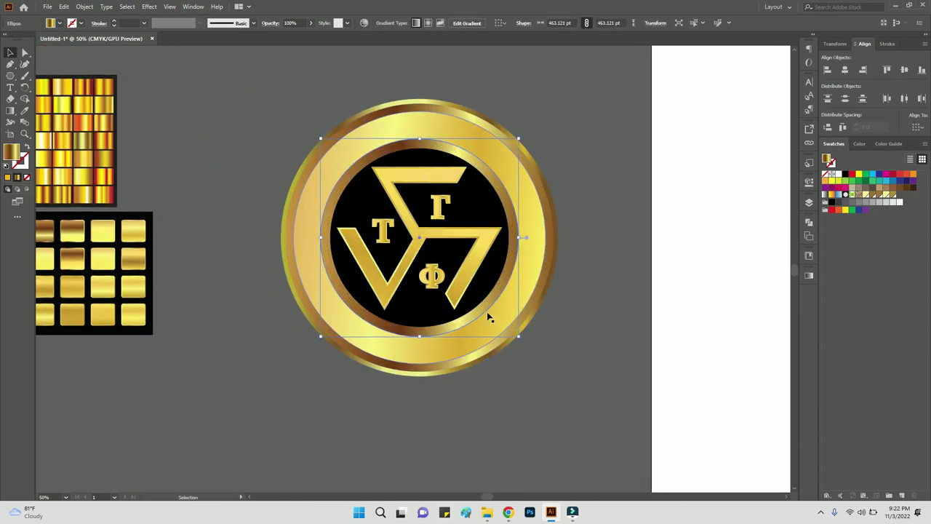
drag(10, 86, 51, 95)
Type TAU GAMMA PHI along the inner ring circle
click(320, 219)
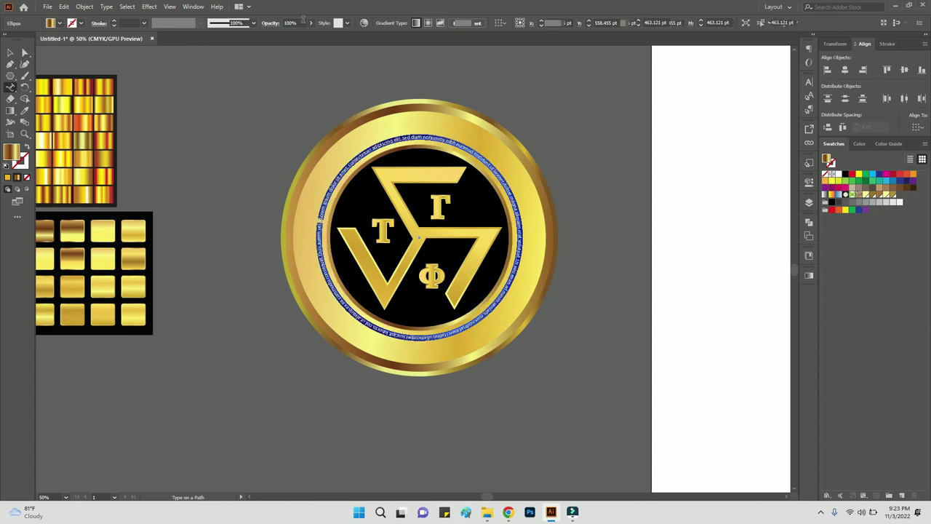
key(Return)
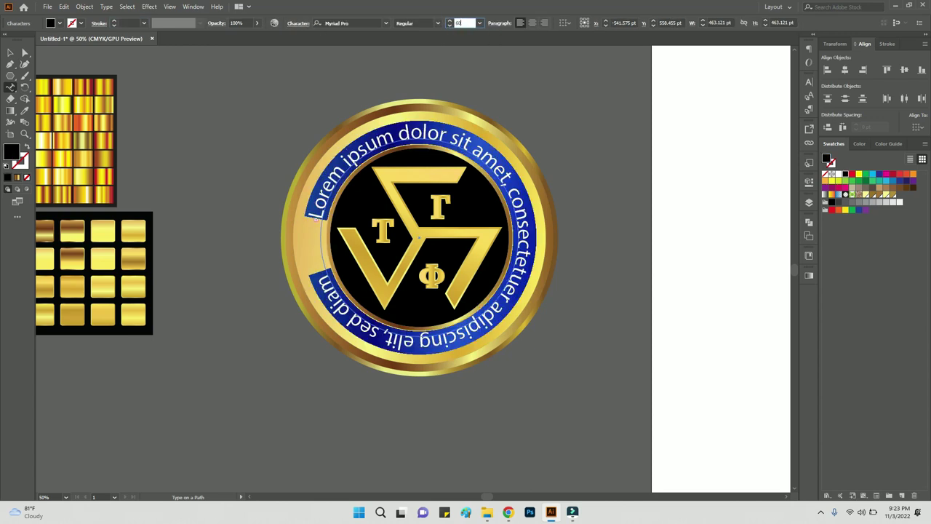
key(Return)
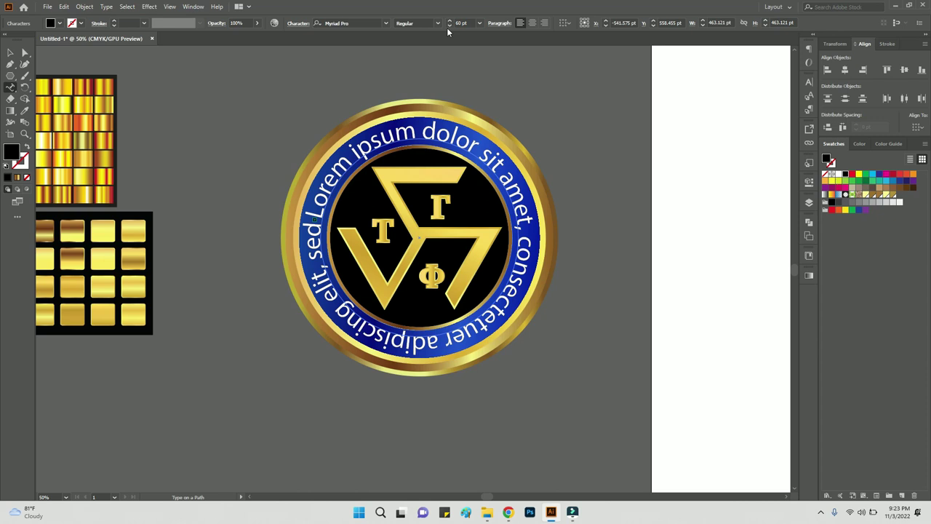
text(TAU GAMMA PHI)
key(ctrl+a)
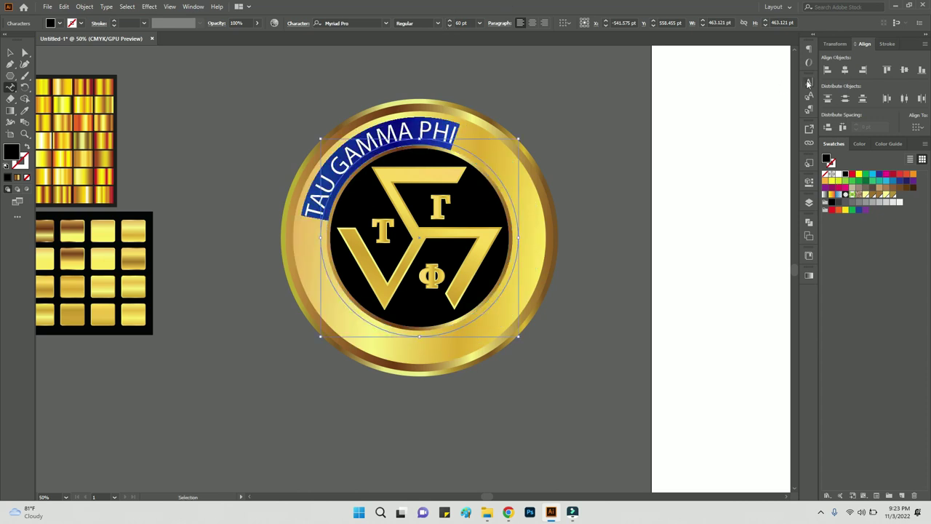
Set the ring text to Sitka Text Bold at 78 pt
click(809, 82)
click(717, 171)
click(778, 106)
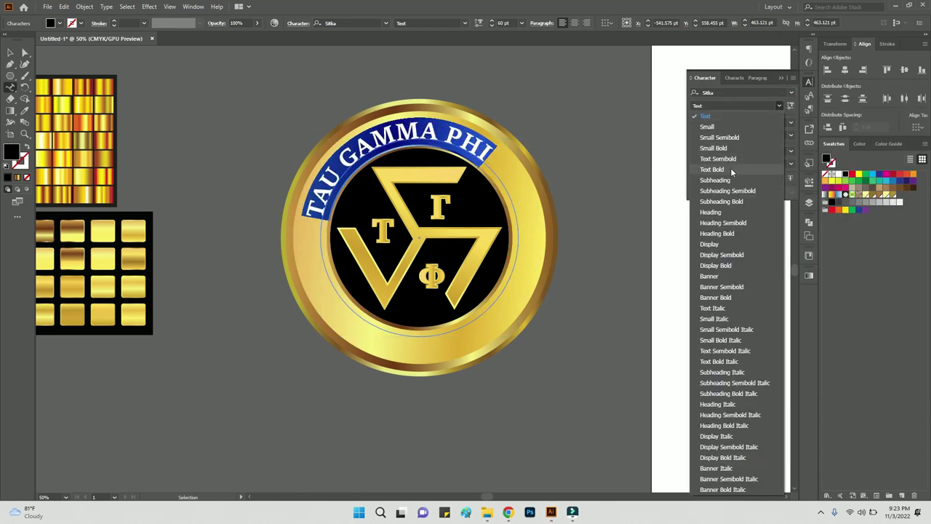
click(731, 169)
click(695, 123)
key(Up)
key(Up)
key(Up)
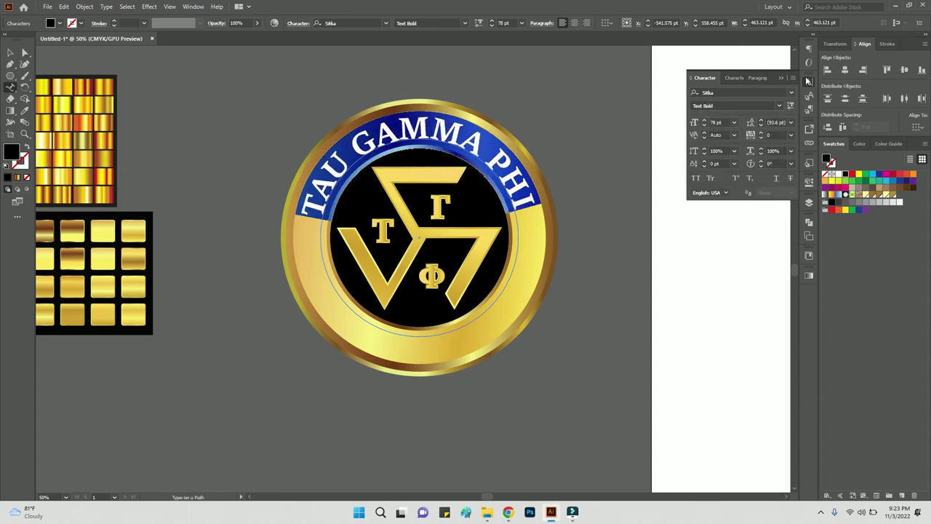
click(807, 81)
click(10, 52)
Add a horizontal ruler guide and widen TAU GAMMA PHI's letter spacing
key(ctrl+r)
drag(403, 48, 411, 217)
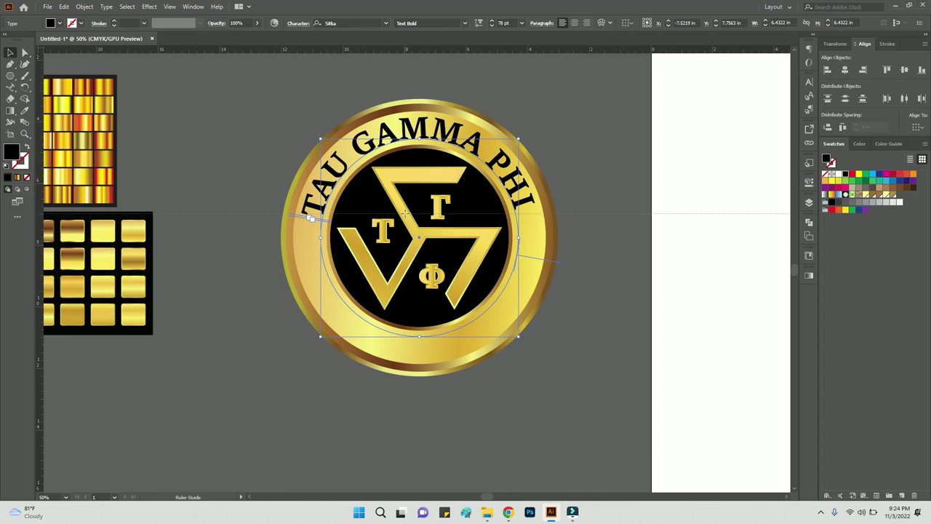
double_click(405, 212)
key(ctrl+a)
key(ctrl+t)
key(alt+Right)
key(alt+Right)
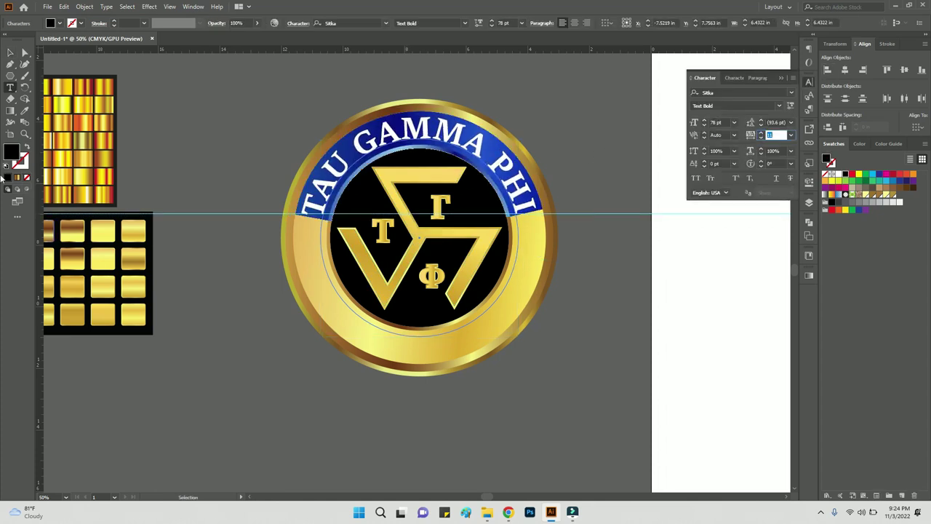
key(Escape)
key(ctrl+t)
drag(606, 268, 568, 244)
Enlarge the ring circle near the rim and type FORTIS VOLUNTAS FRATERNITAS along it
click(479, 305)
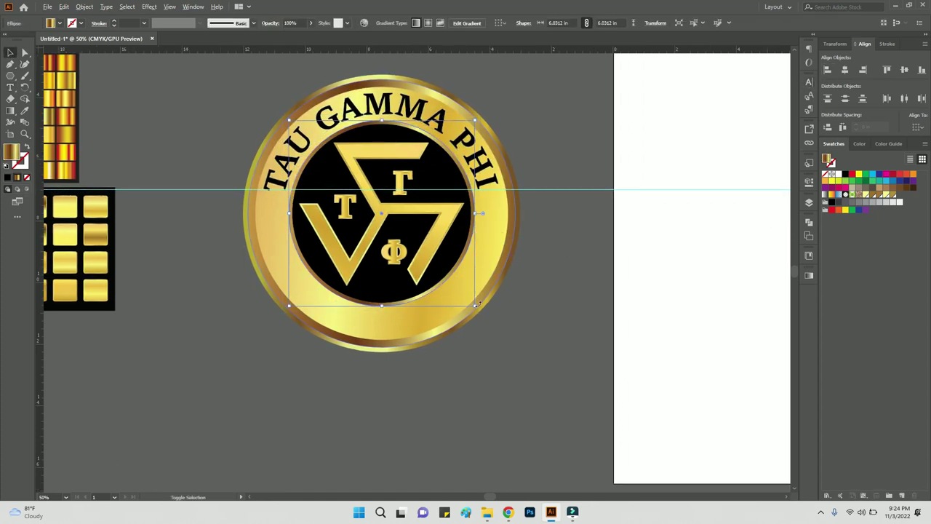
drag(479, 304, 496, 337)
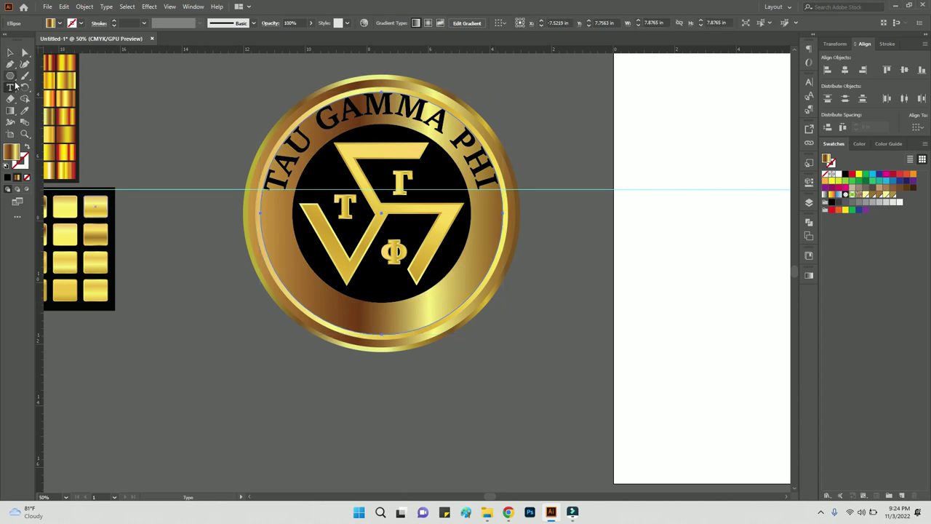
drag(10, 86, 51, 100)
click(377, 333)
click(558, 267)
click(367, 333)
text(F)
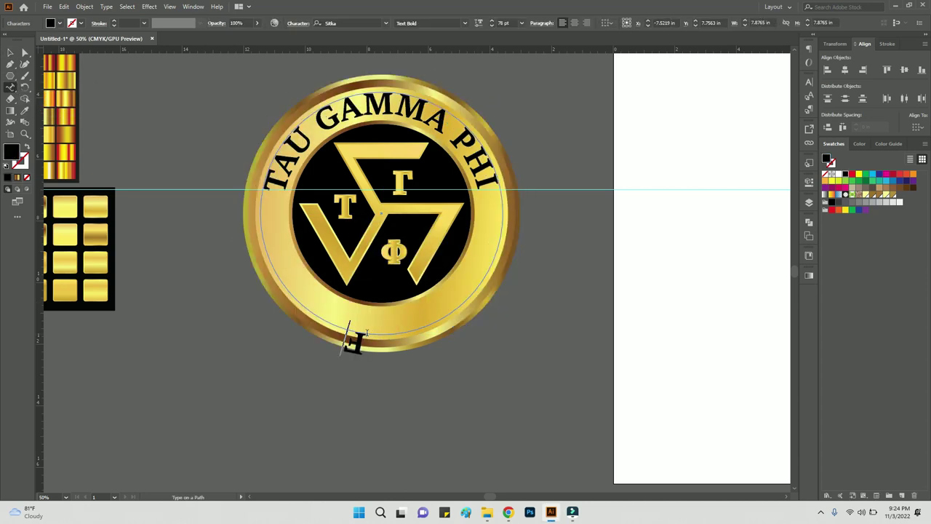
text(ORTIS VOLUNTAS FRATERNITAS)
key(Escape)
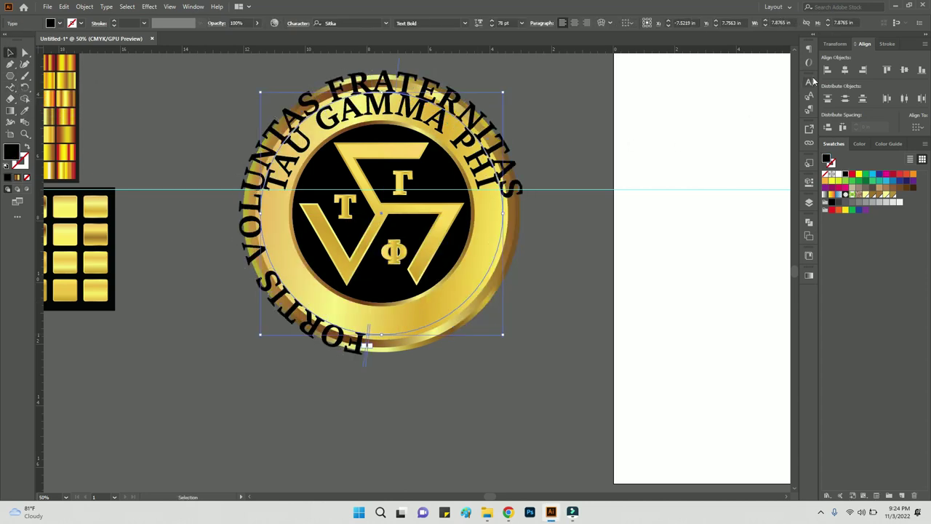
Set the motto to 45 pt and flip it to read along the bottom
key(ctrl+t)
text(45)
key(Return)
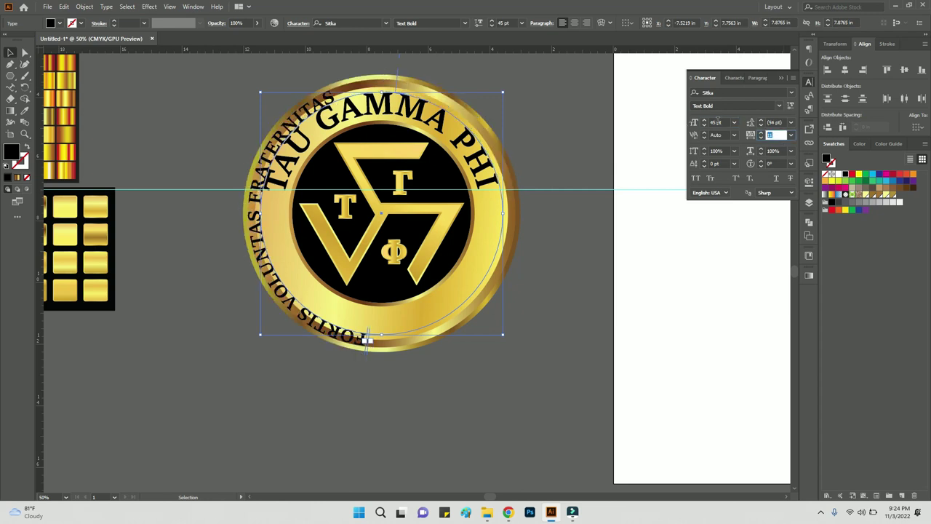
mouse_move(402, 75)
mouse_down()
mouse_move(429, 152)
mouse_move(539, 203)
mouse_up()
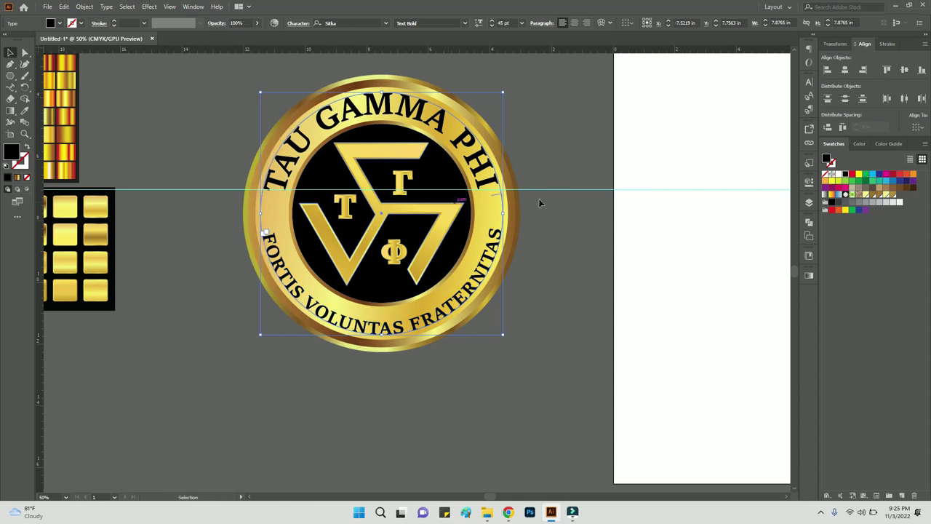
click(808, 82)
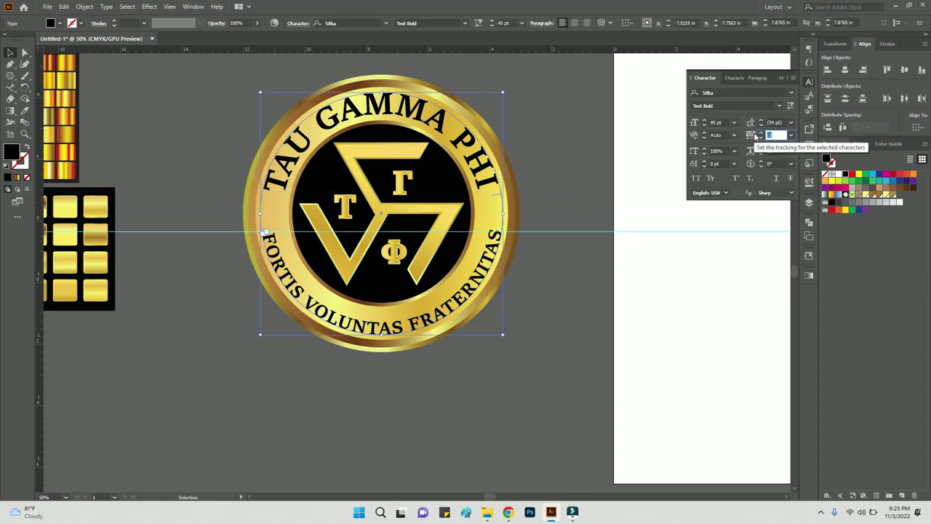
click(120, 76)
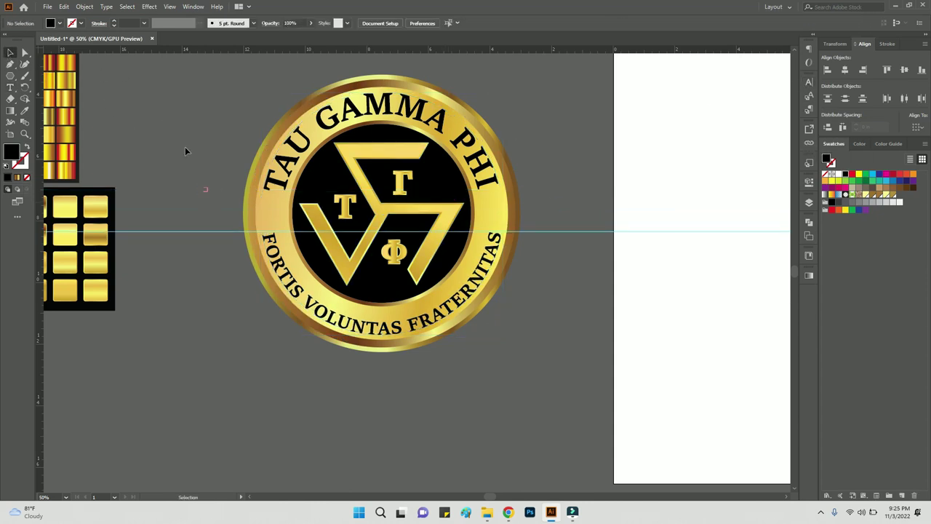
Type 19 and move it onto the badge's left side
key(t)
click(206, 191)
text(19)
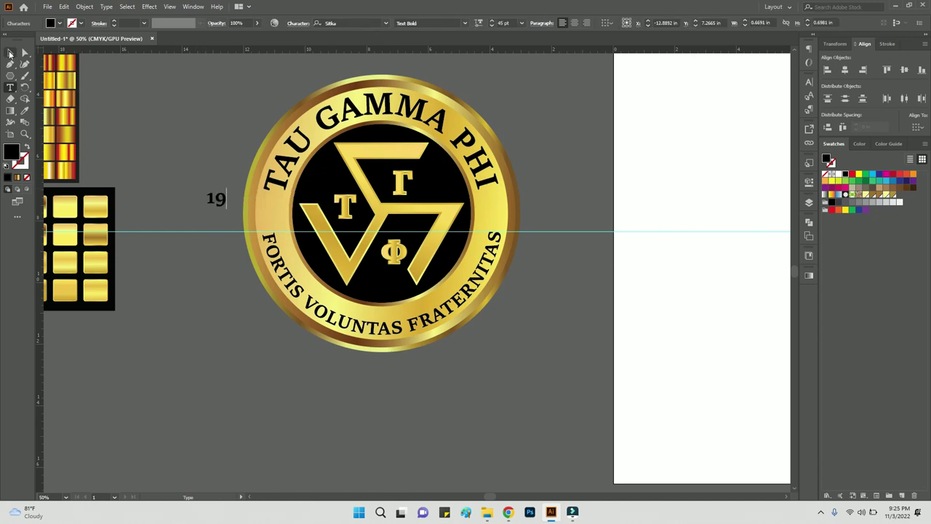
click(9, 53)
drag(231, 177, 335, 205)
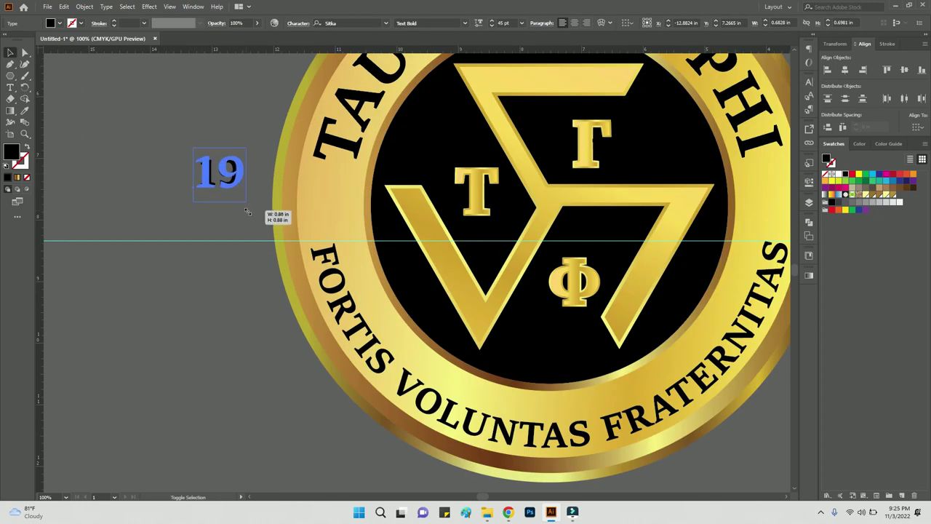
Copy the number to the badge's right side and change it to 68
drag(199, 182, 412, 189)
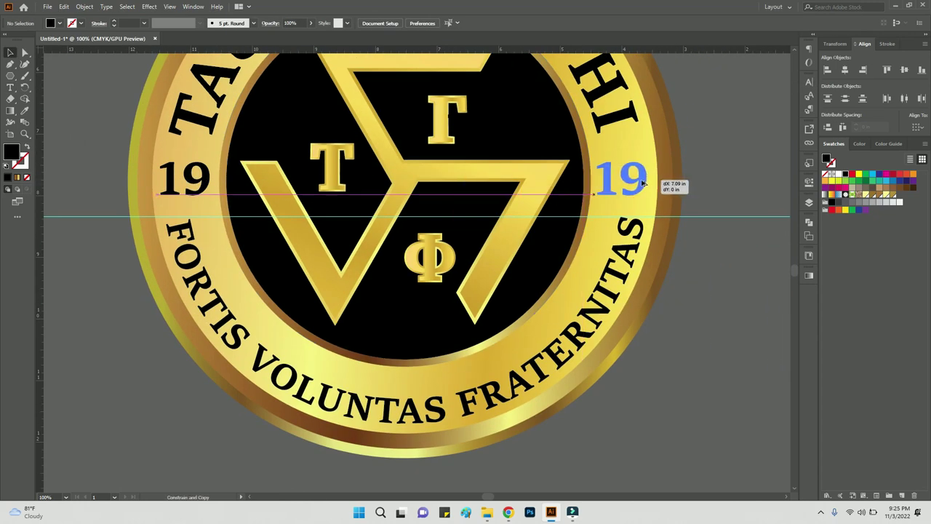
drag(516, 187, 738, 182)
double_click(626, 180)
text(68)
key(Escape)
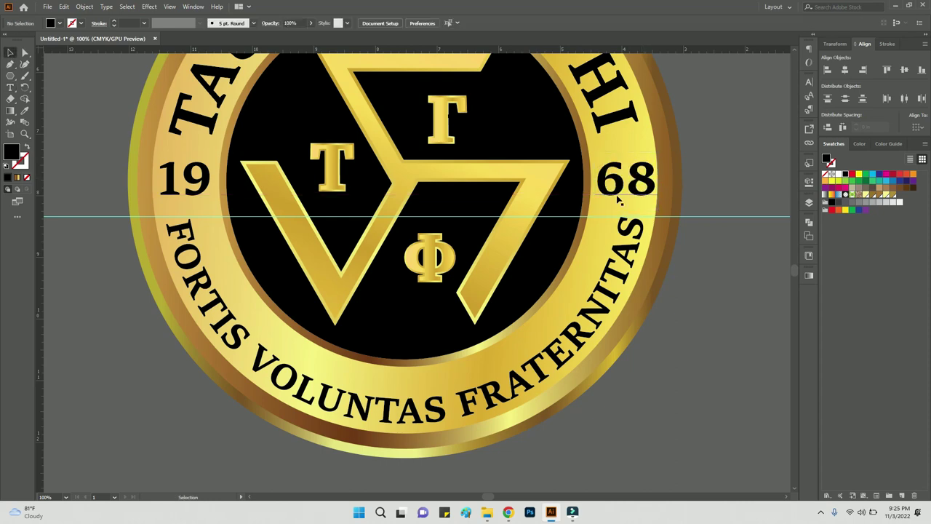
Zoom out and review the completed badge with its 19 and 68 numerals
click(745, 296)
click(208, 182)
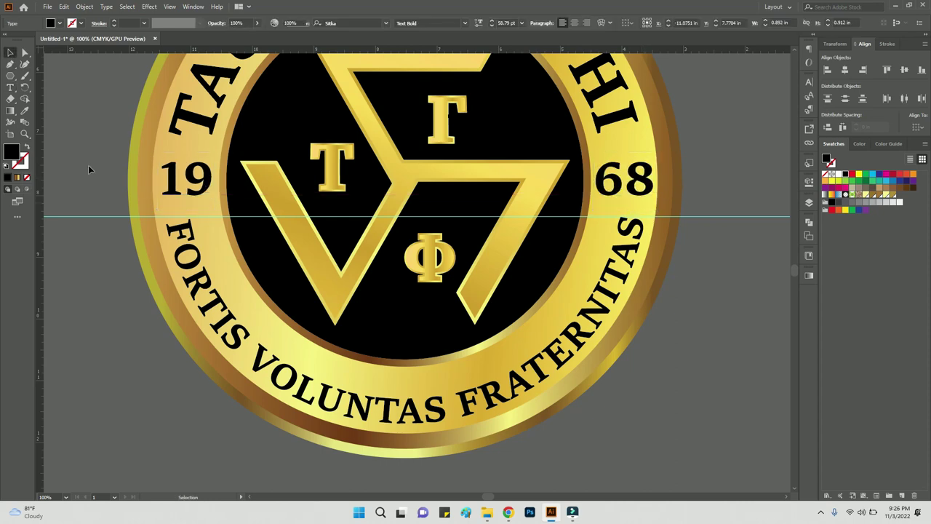
key(ctrl+shift+a)
key(ctrl+minus)
drag(526, 193, 554, 213)
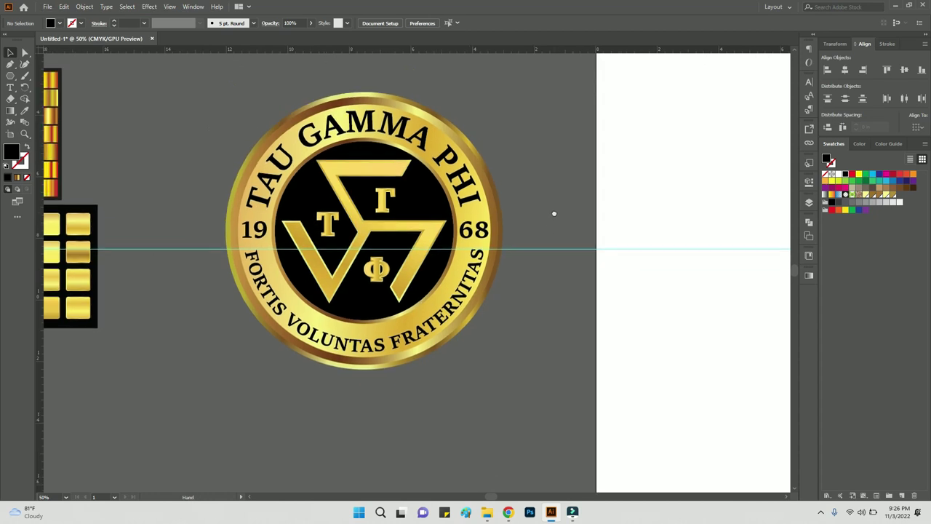
click(503, 201)
click(558, 307)
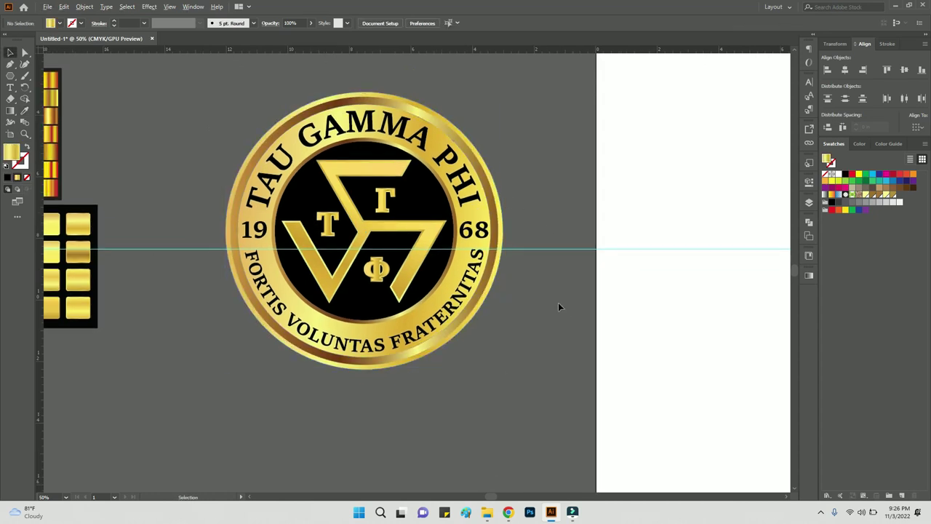
scroll(547, 298, down, 1)
scroll(537, 294, up, 1)
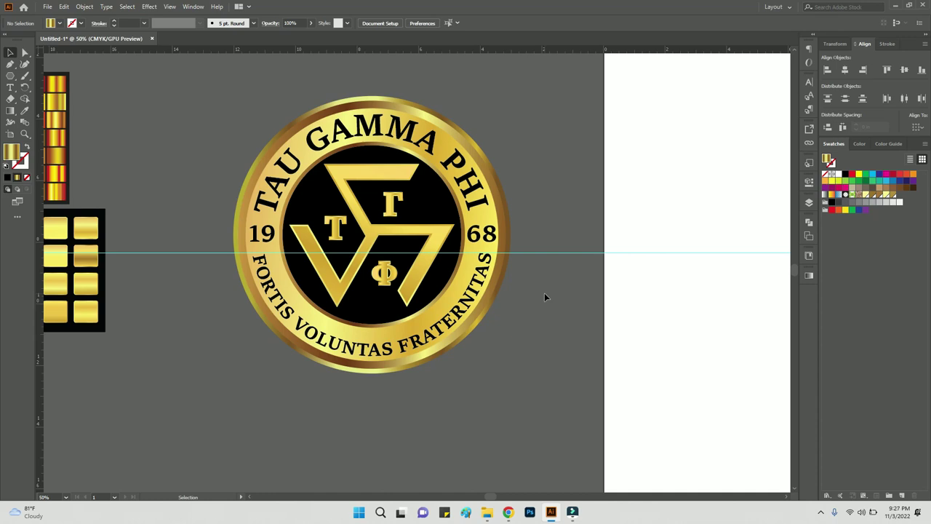
Drag a copy of the emblem onto the artboard and fit the artboard in view
key(ctrl+minus)
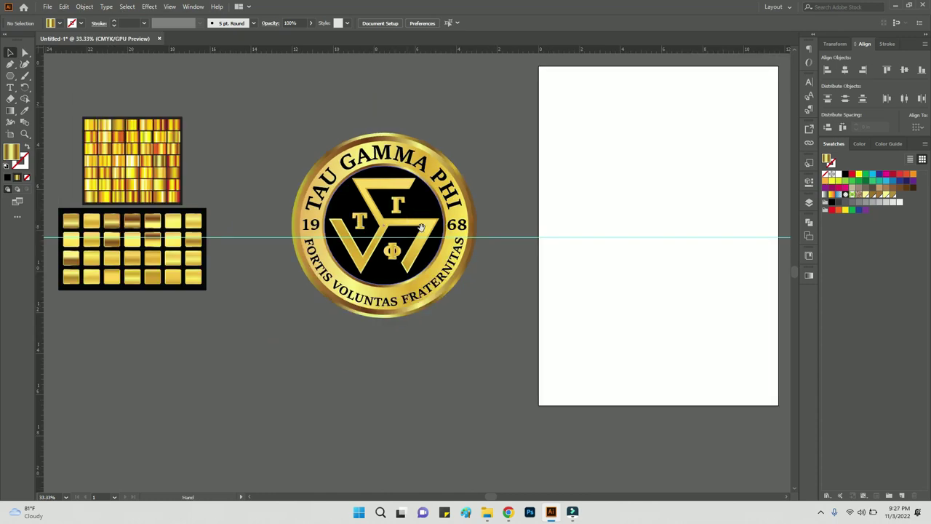
drag(451, 280, 719, 269)
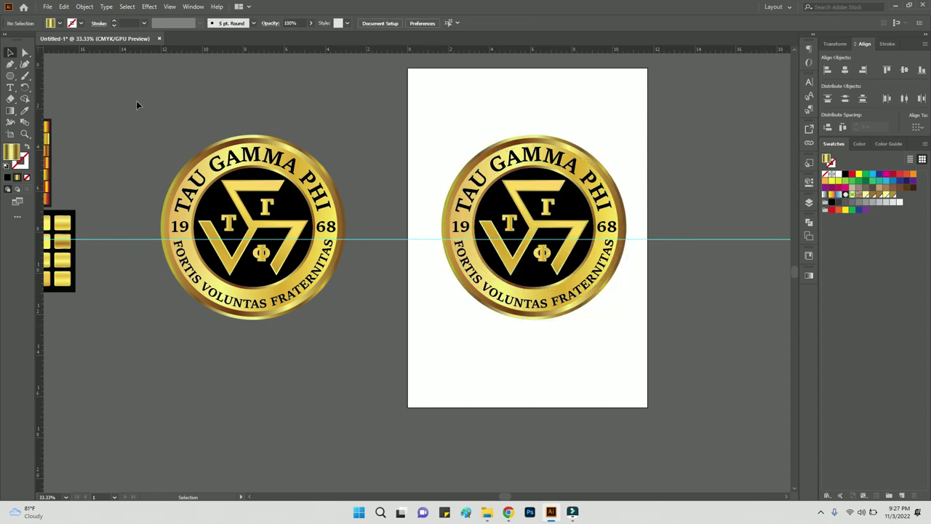
mouse_move(136, 101)
mouse_down()
mouse_move(273, 371)
mouse_move(418, 375)
mouse_up()
key(ctrl+z)
key(ctrl+z)
click(418, 376)
key(ctrl+0)
key(ctrl+minus)
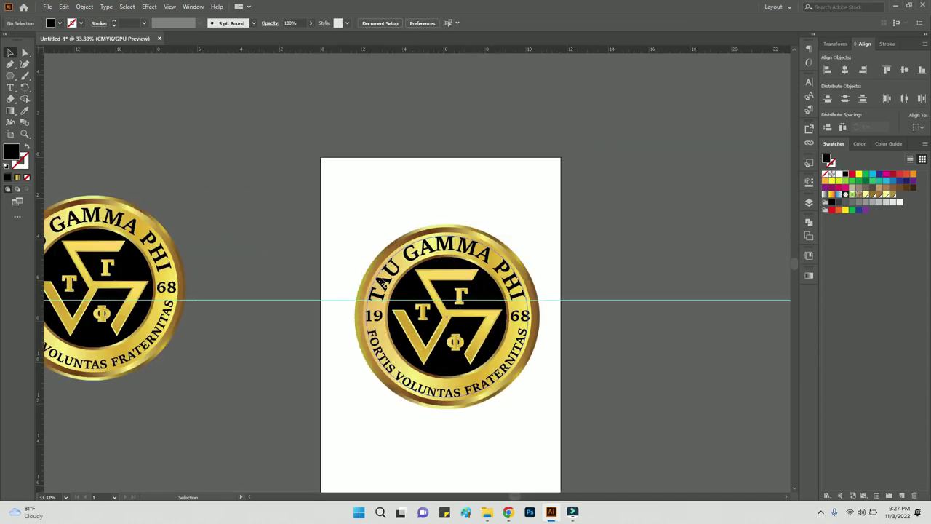
Check the emblem copy's centred placement on the artboard and pick the Rectangle tool
click(169, 7)
click(341, 375)
click(466, 404)
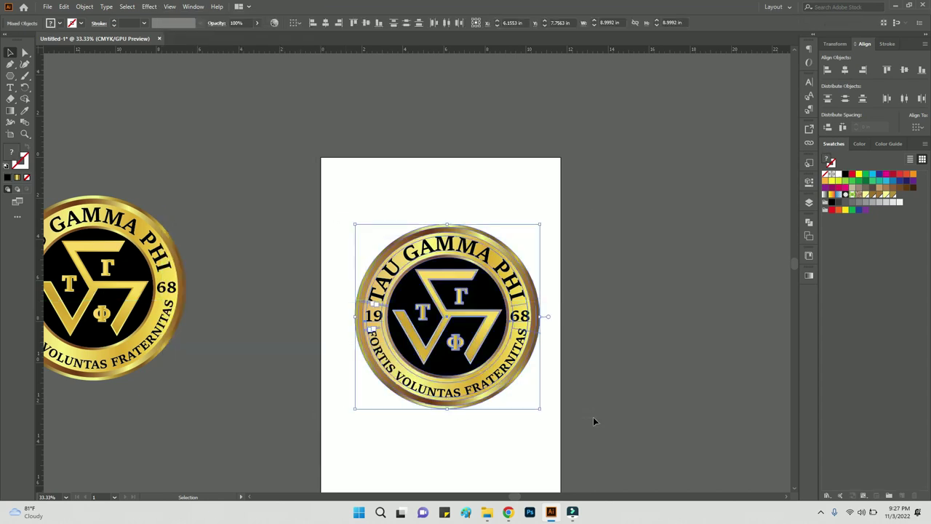
click(681, 245)
scroll(682, 245, down, 2)
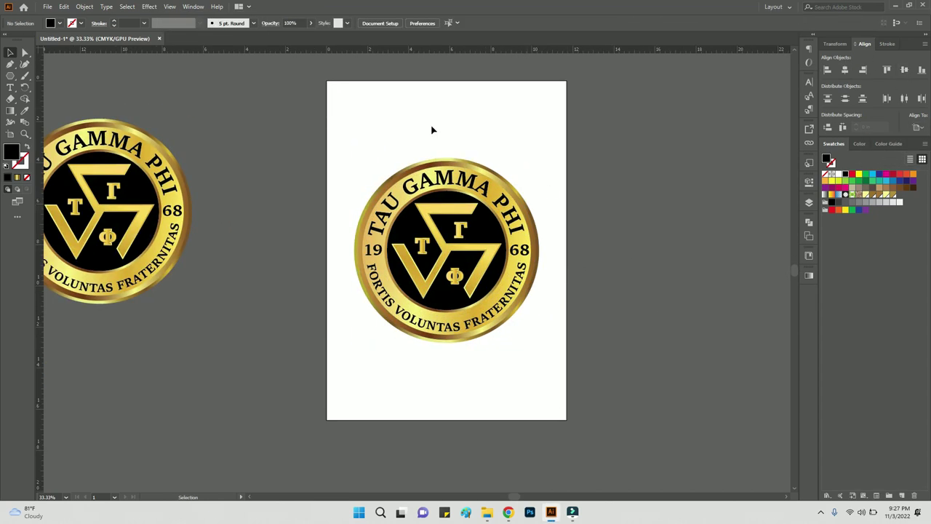
click(328, 81)
key(Escape)
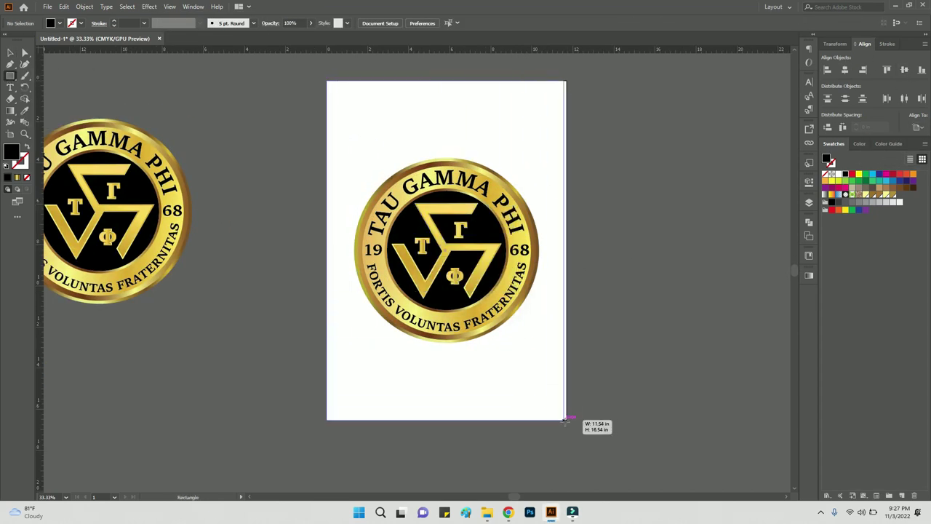
Draw an artboard-sized rectangle and send it behind the emblem
drag(327, 81, 567, 419)
right_click(550, 154)
click(677, 356)
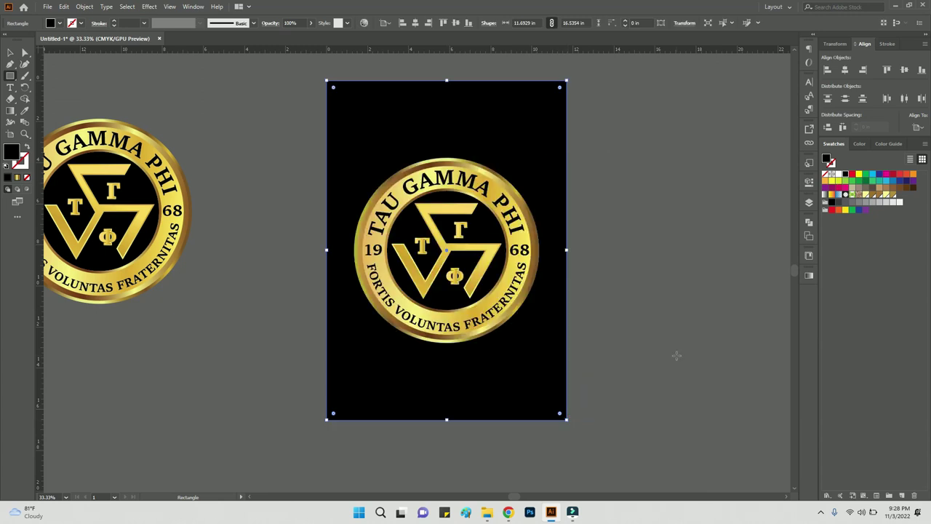
Fill the background rectangle with a radial gradient
click(809, 276)
click(697, 289)
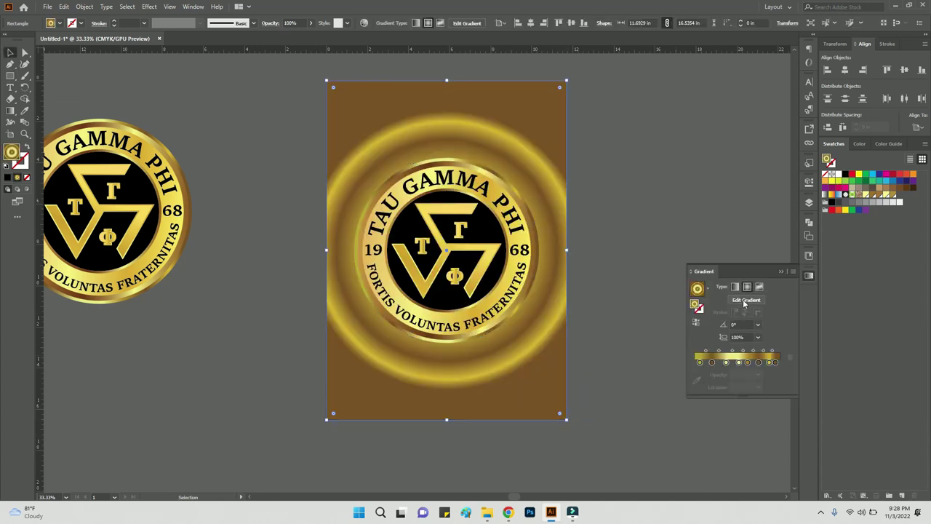
click(743, 301)
click(704, 289)
click(644, 323)
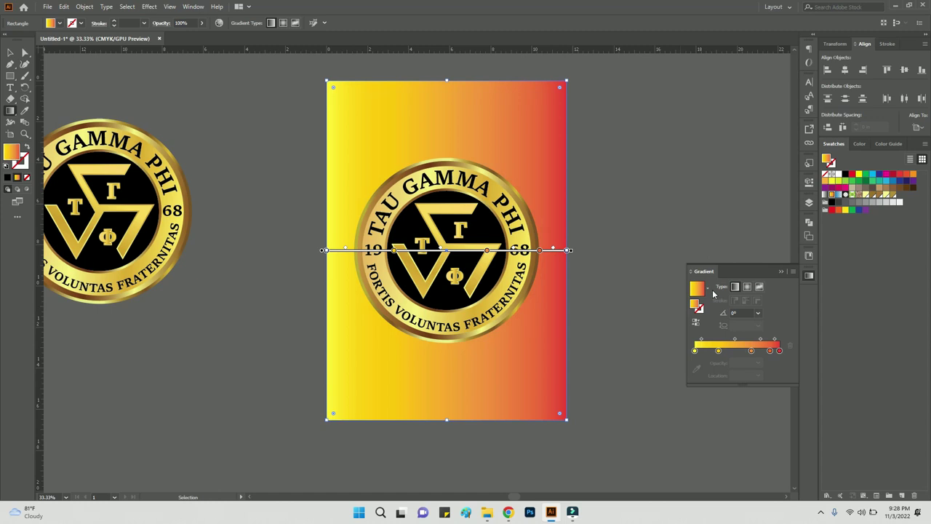
click(750, 288)
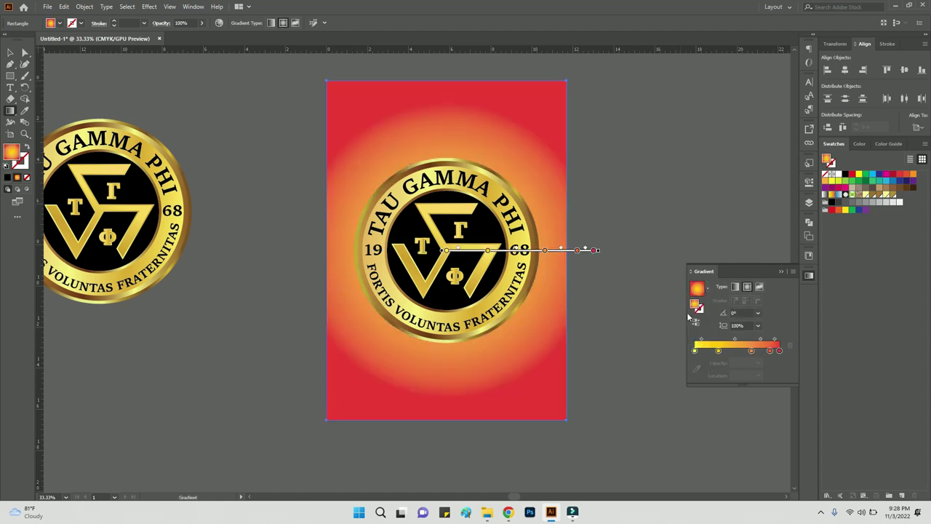
double_click(697, 305)
click(737, 117)
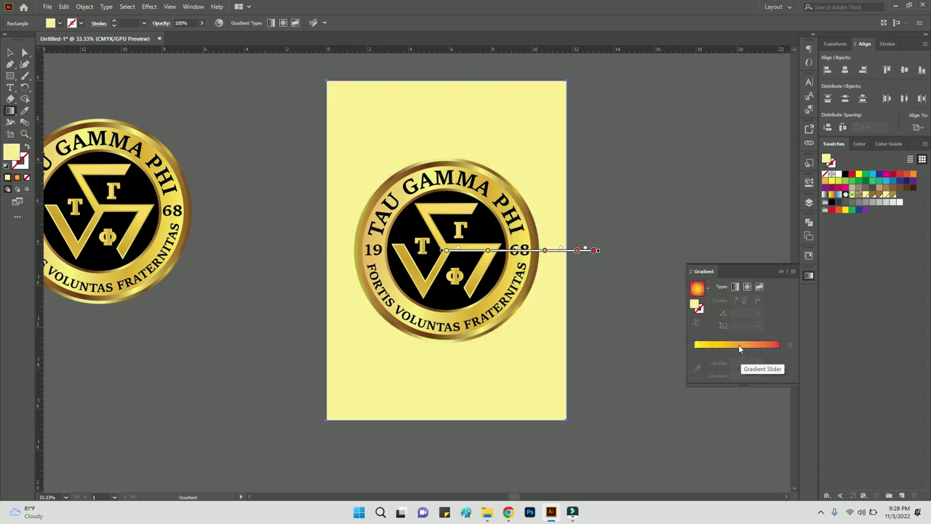
Reduce the gradient to yellow-to-black and tighten the glow's midpoint and spread
mouse_move(770, 351)
mouse_down()
mouse_move(771, 386)
mouse_move(753, 385)
mouse_up()
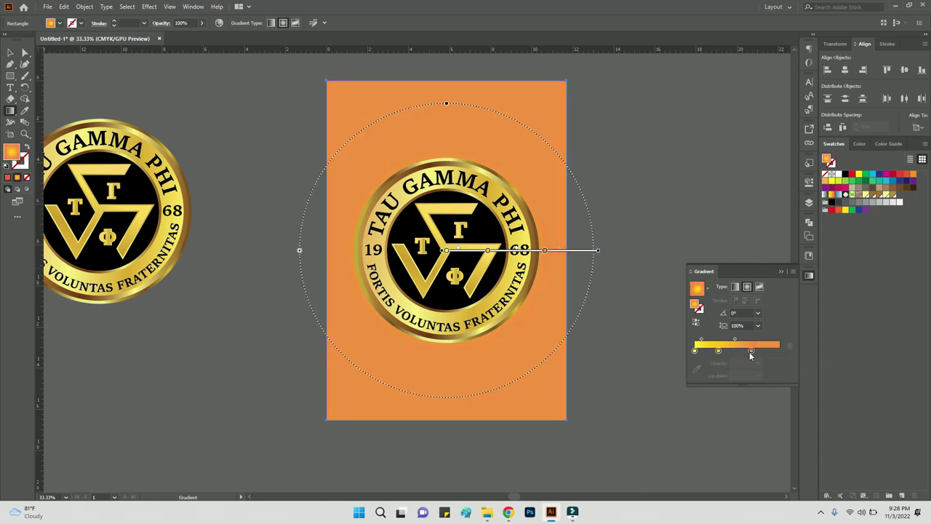
drag(718, 350, 779, 351)
double_click(780, 350)
click(726, 382)
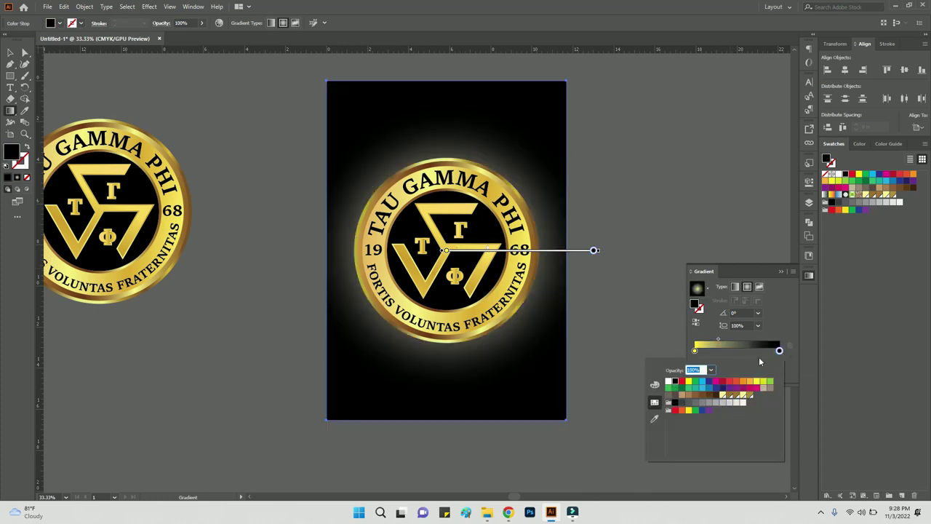
key(Return)
mouse_move(718, 339)
mouse_down()
mouse_move(711, 342)
mouse_move(739, 340)
mouse_up()
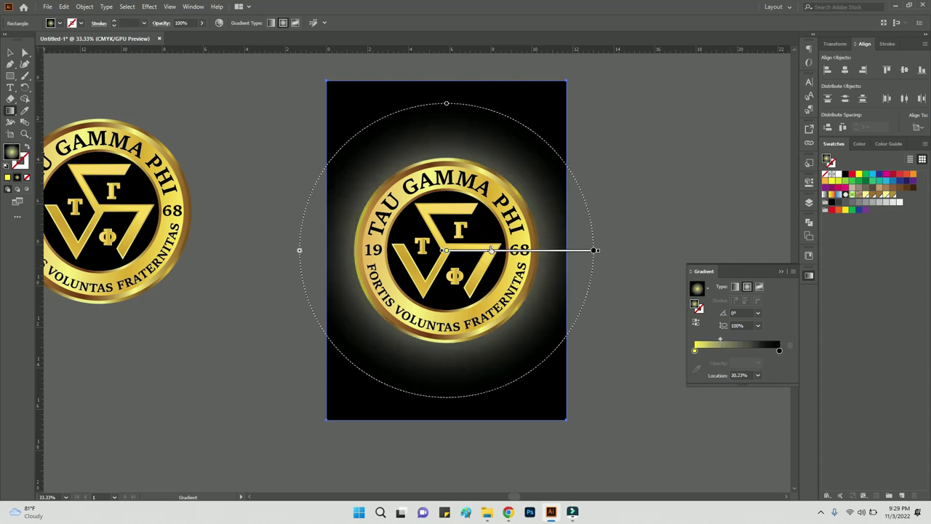
drag(498, 250, 483, 251)
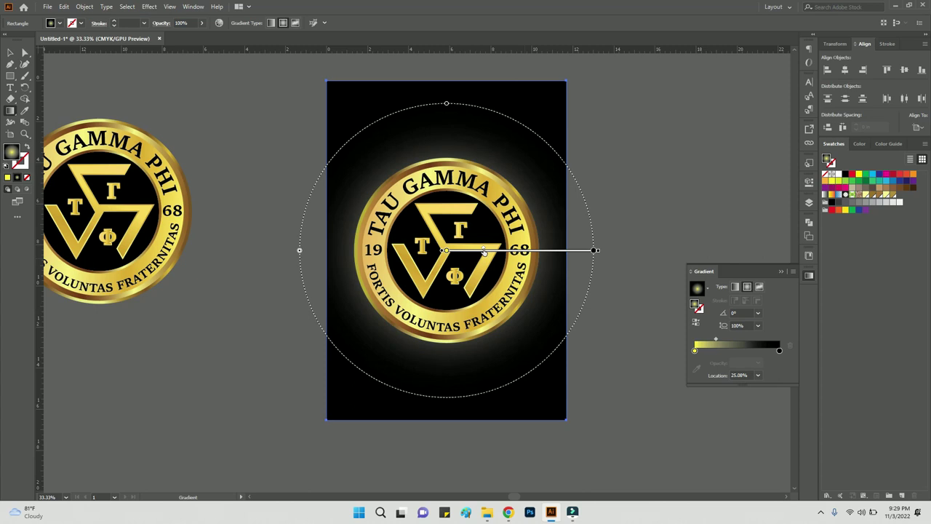
Check the background object in Layer 1 and deselect it
key(v)
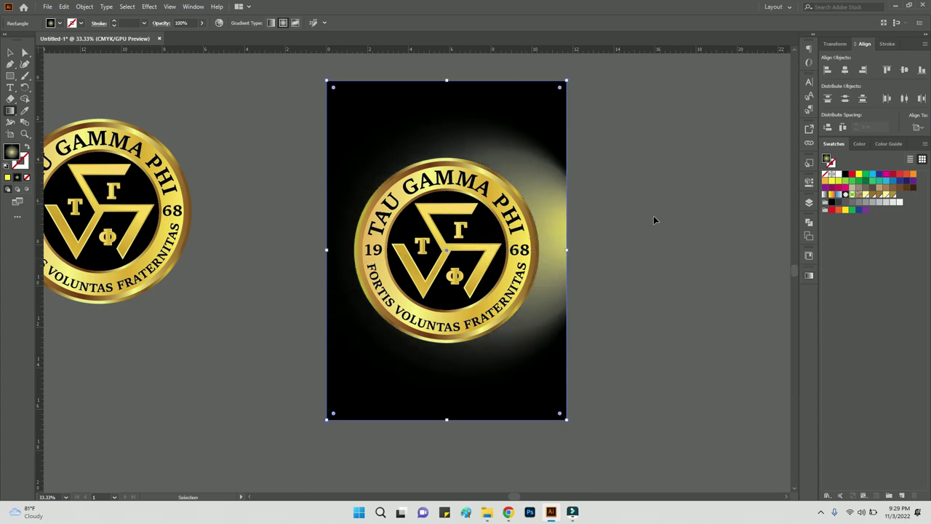
click(809, 203)
click(710, 213)
click(610, 321)
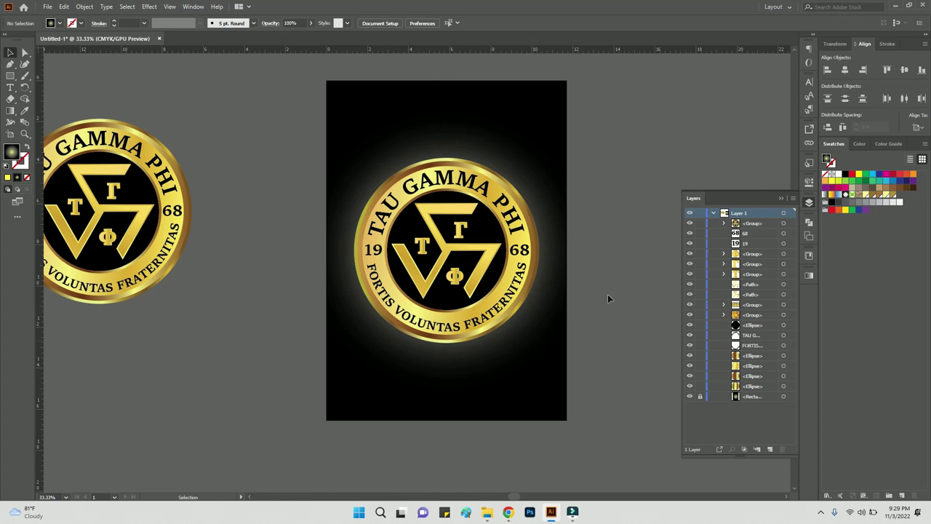
Add a yellow TRISKELIONS' headline at the top and enlarge it across the poster
click(809, 203)
key(t)
click(382, 117)
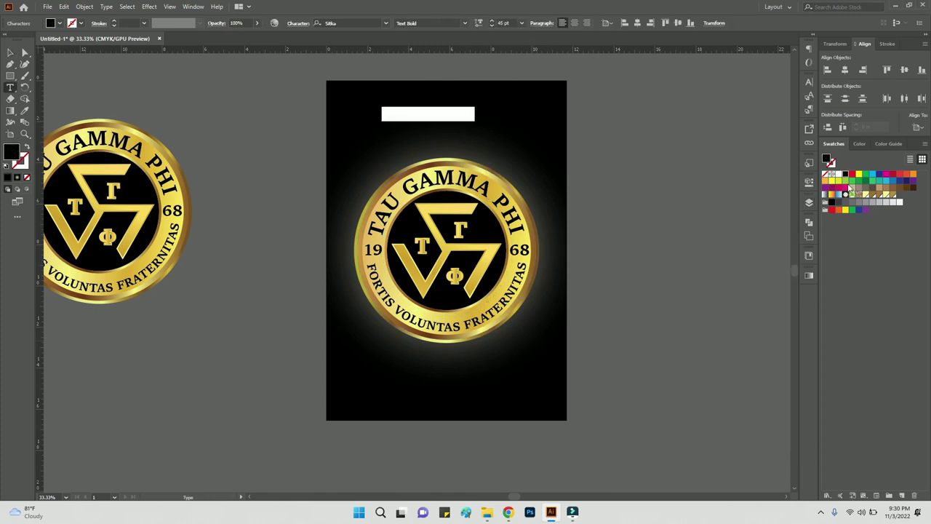
click(832, 181)
text(TRISKELIONS')
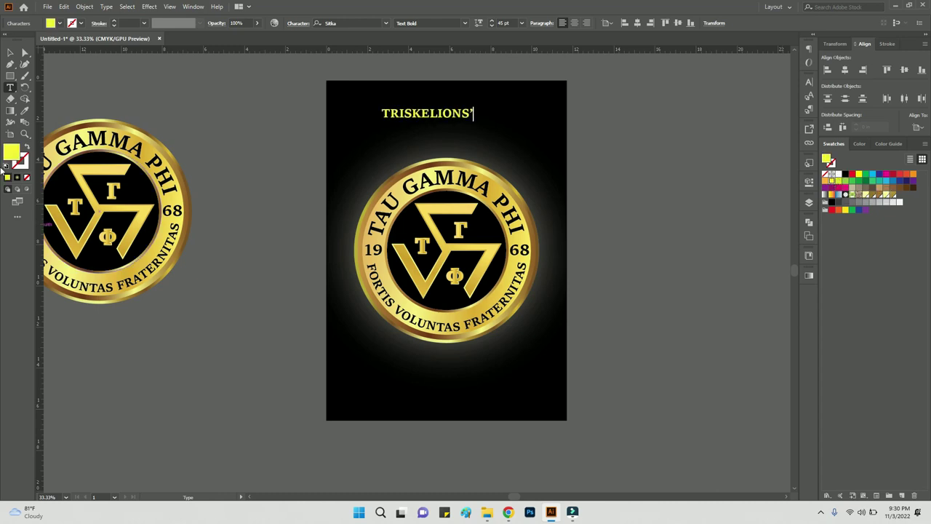
key(Escape)
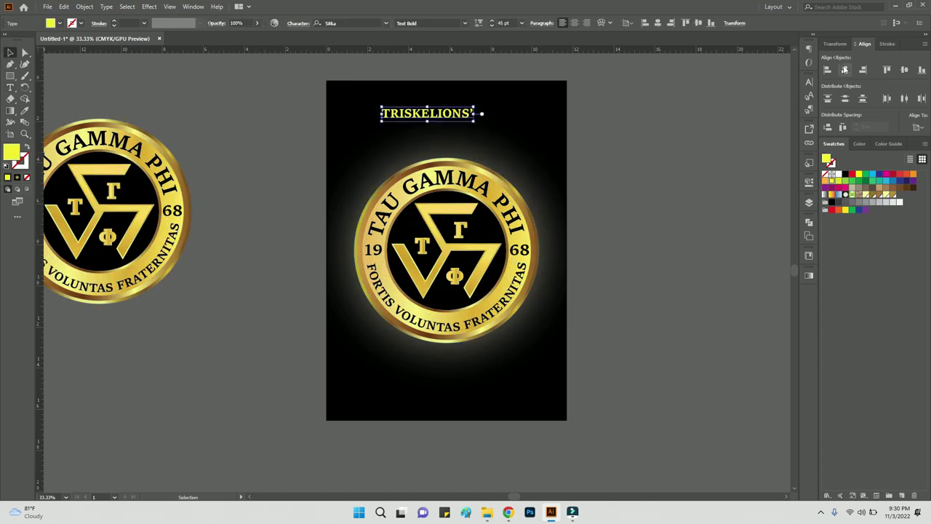
click(844, 69)
drag(494, 121, 572, 167)
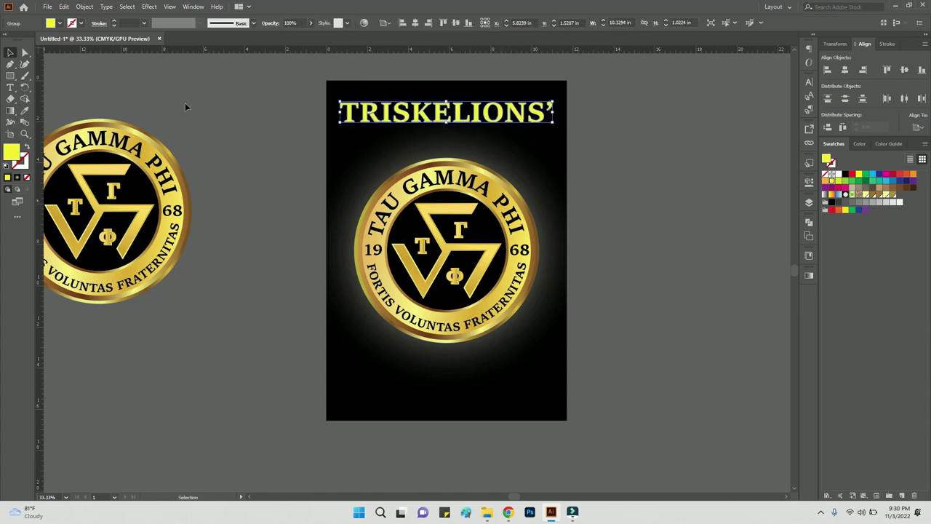
Warp the headline with an Arc Lower envelope at -10% bend
click(84, 6)
click(313, 276)
click(772, 205)
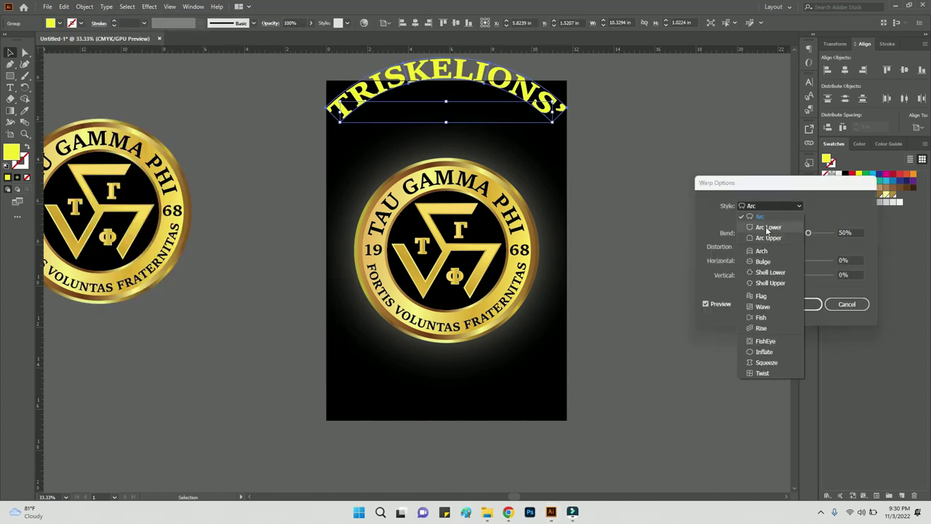
click(767, 228)
drag(773, 233, 782, 234)
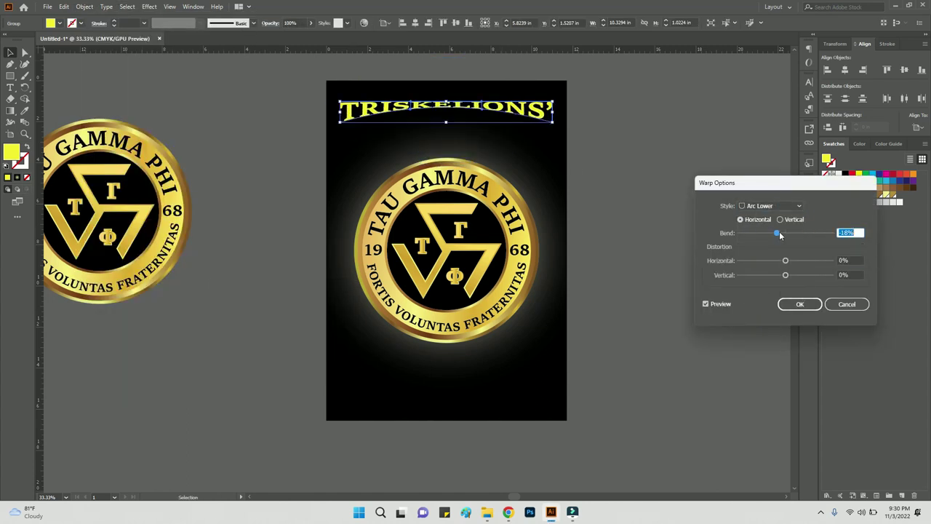
text(-10)
key(Tab)
click(800, 304)
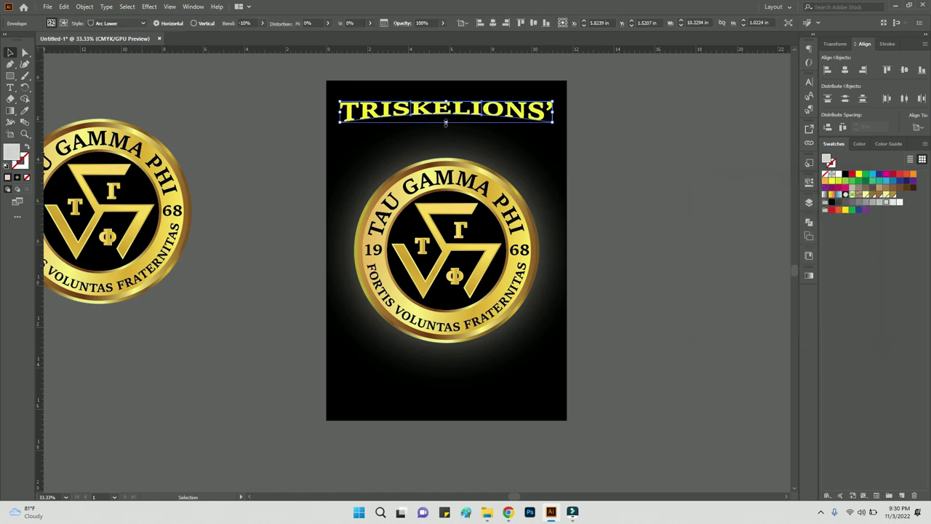
Stretch the warped headline taller toward the coin and expand it into shapes
drag(446, 122, 446, 184)
click(84, 7)
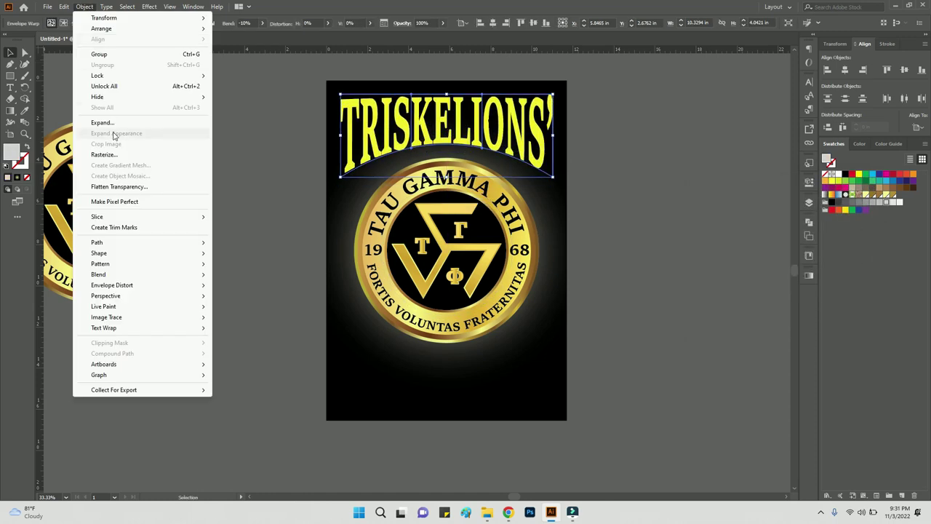
click(114, 135)
click(668, 245)
key(t)
click(411, 396)
Add GRAND FRATERNITY, enlarge it across the poster and move it under the coin
key(BackSpace)
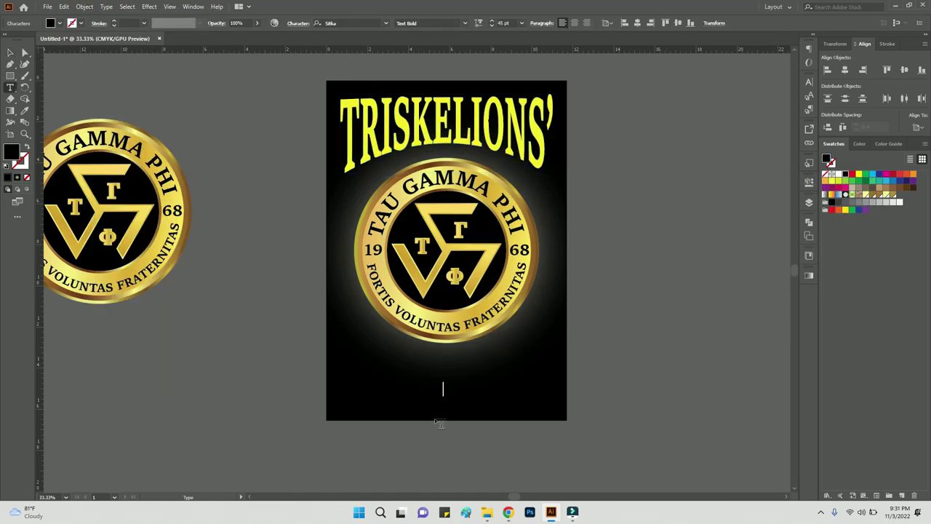
click(11, 52)
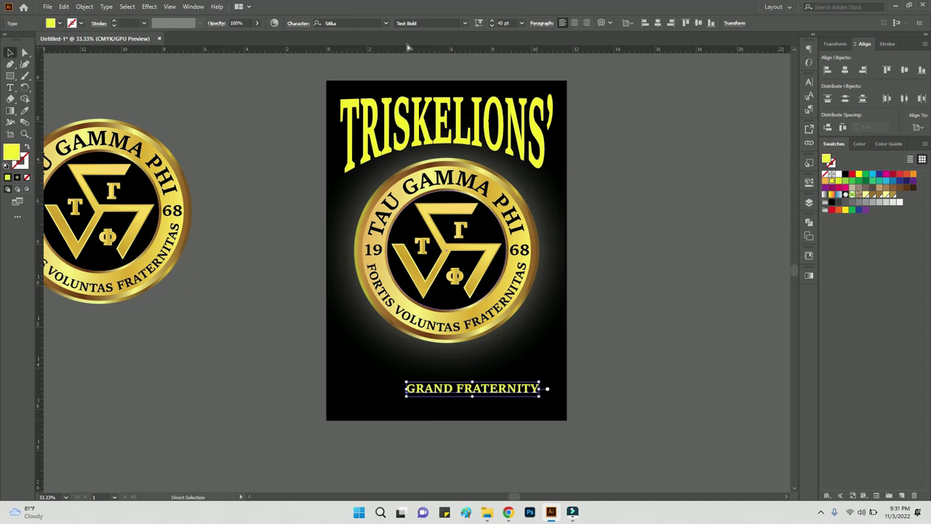
drag(405, 382, 343, 371)
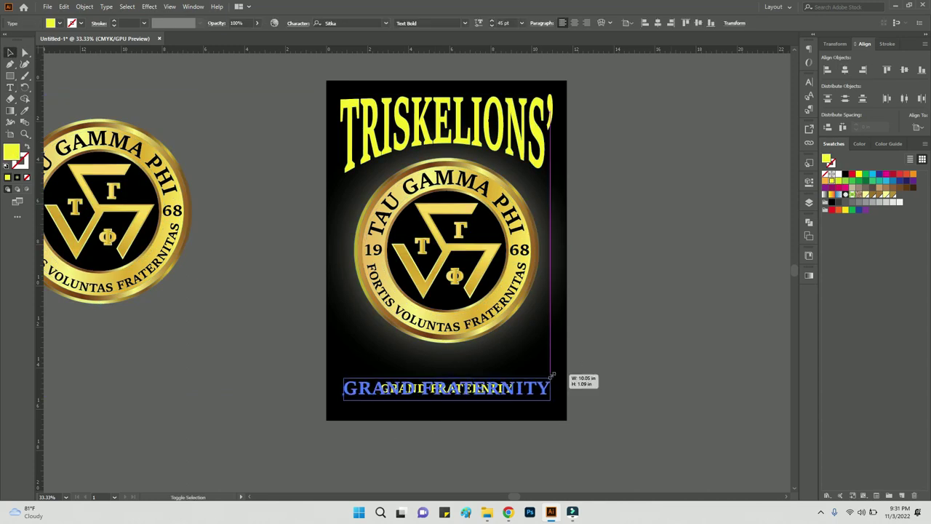
drag(447, 384, 447, 361)
Duplicate the line below and retype the copy as OCTOBER 4, 1968
drag(508, 366, 507, 383)
double_click(508, 380)
key(ctrl+a)
text(OCTO)
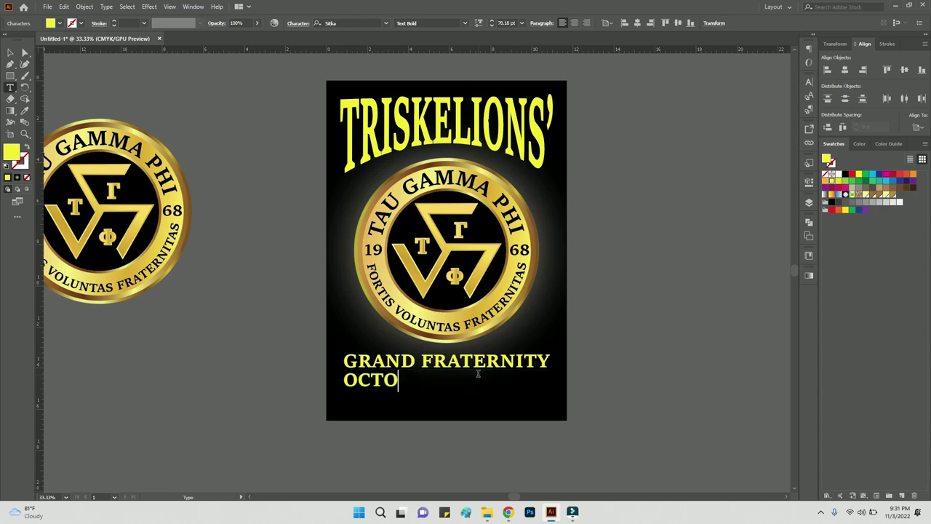
click(11, 53)
Set the date line to 25 pt and centre it under GRAND FRATERNITY
click(809, 81)
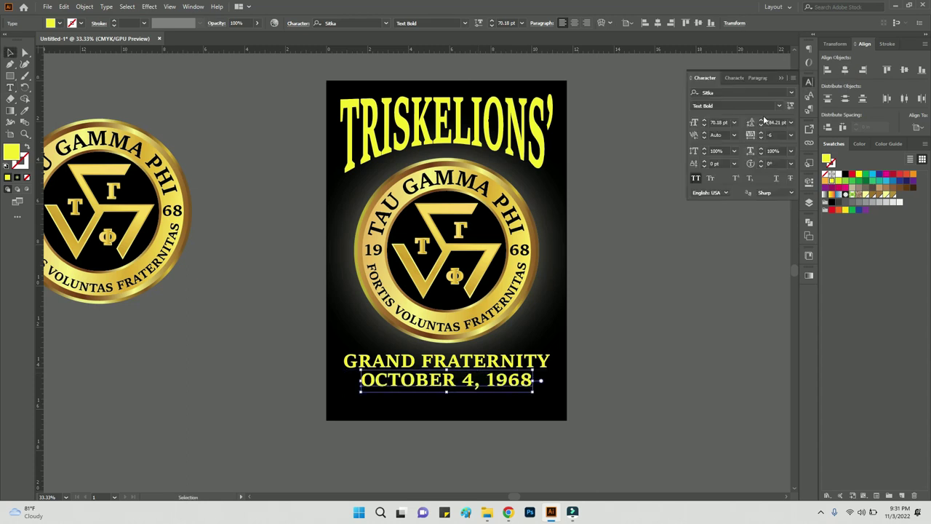
text(25)
key(Return)
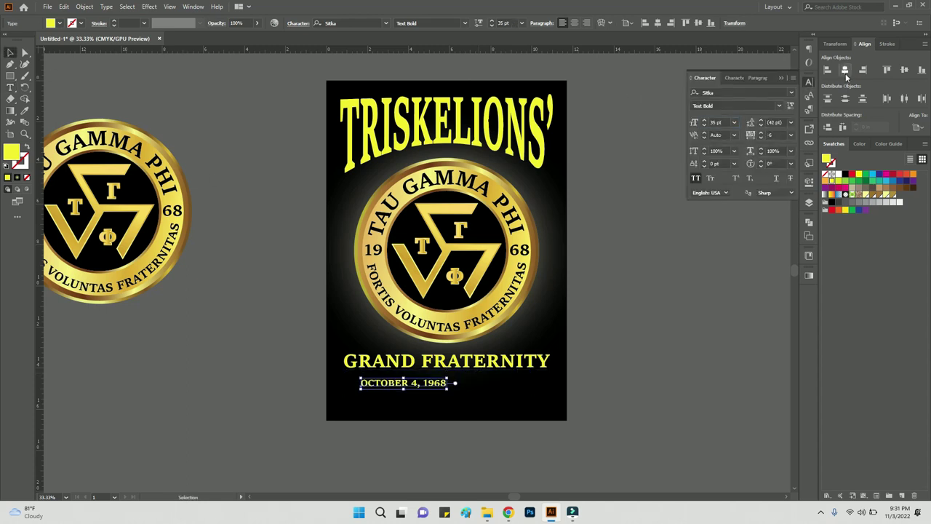
click(845, 69)
click(623, 236)
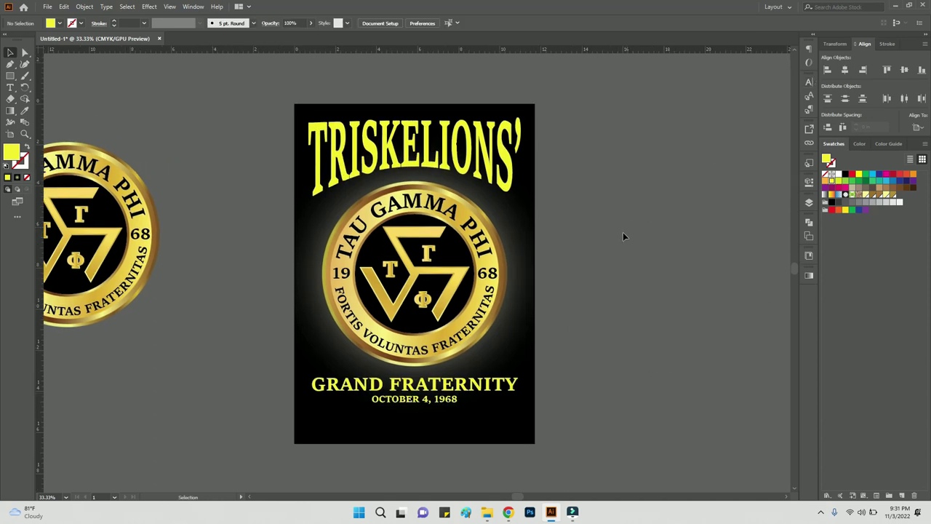
click(414, 150)
Fill the headline with a gold gradient sampled from the gold samples
key(i)
scroll(437, 240, left, 5)
click(301, 249)
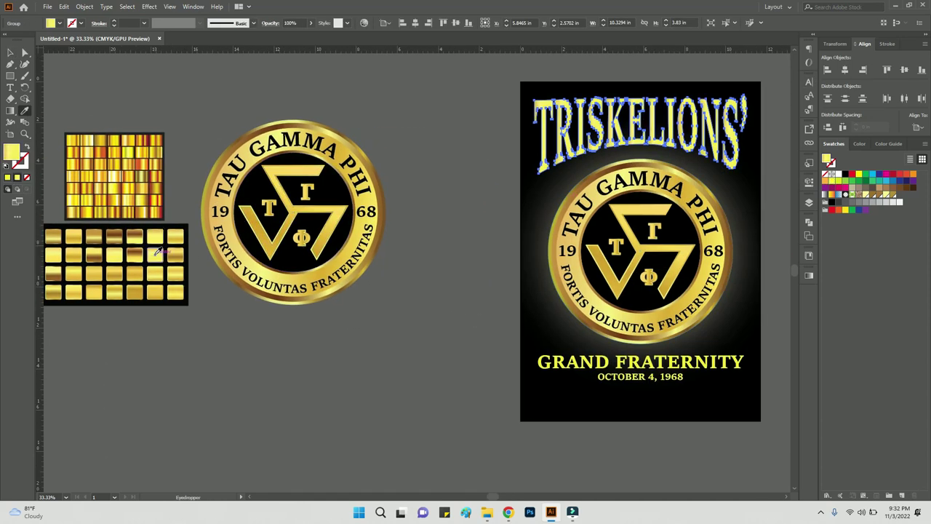
click(155, 251)
key(g)
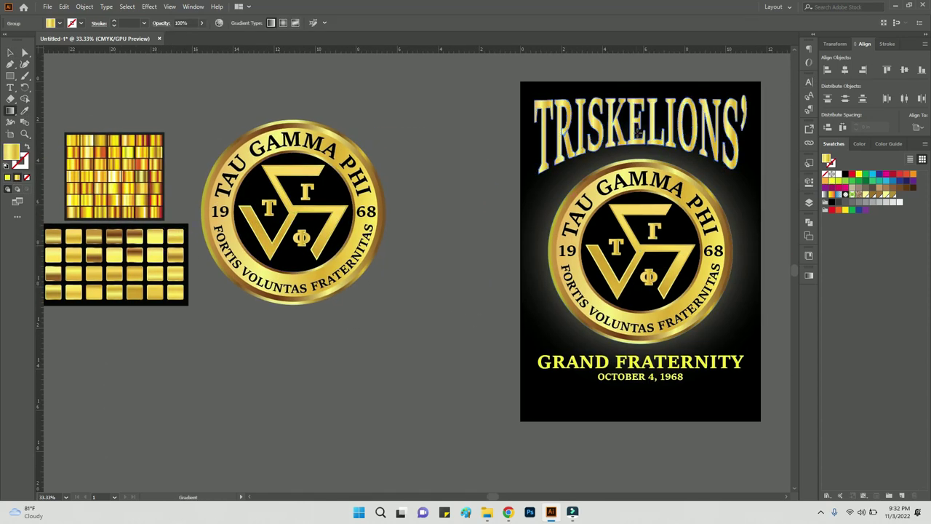
key(ctrl+plus)
key(ctrl+plus)
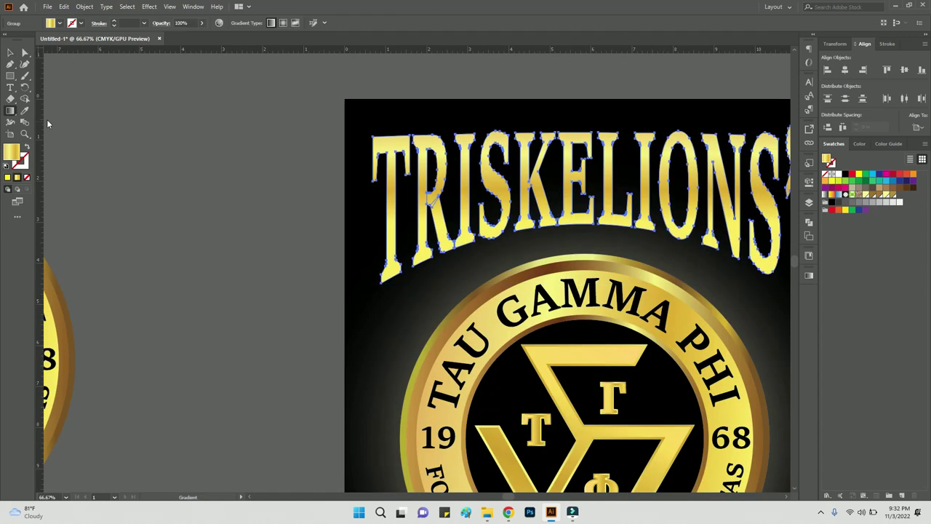
Add an offset path outline around the headline
key(v)
scroll(278, 259, right, 3)
click(85, 7)
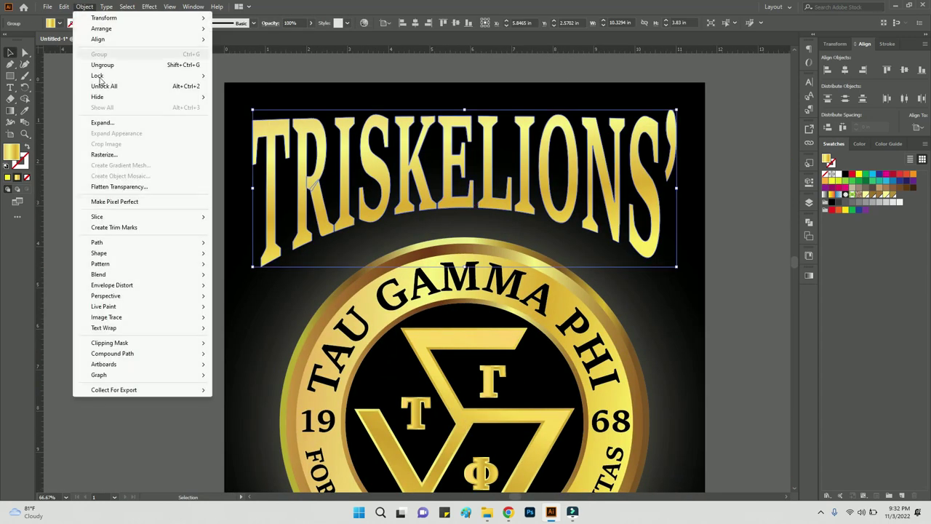
click(247, 274)
click(633, 261)
click(698, 262)
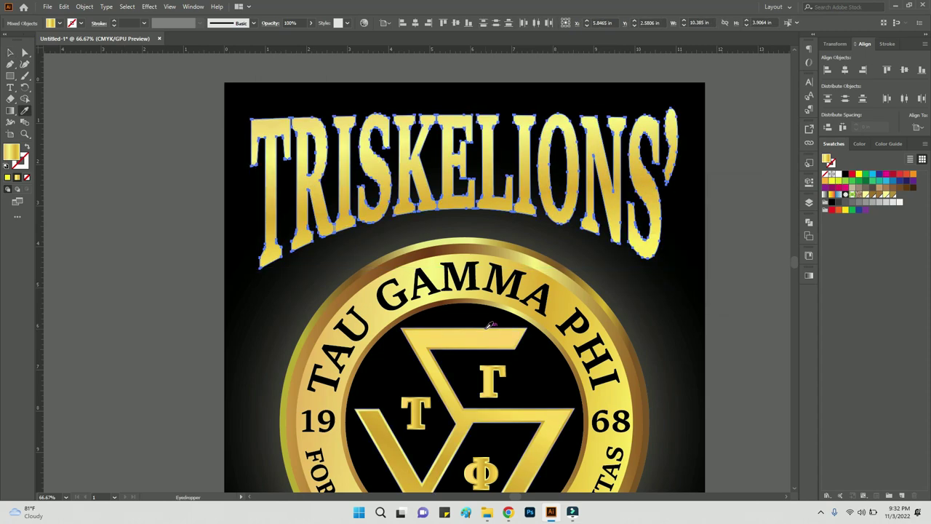
click(176, 284)
scroll(191, 289, down, 1)
Expand the GRAND FRATERNITY text into outlines
key(ctrl+minus)
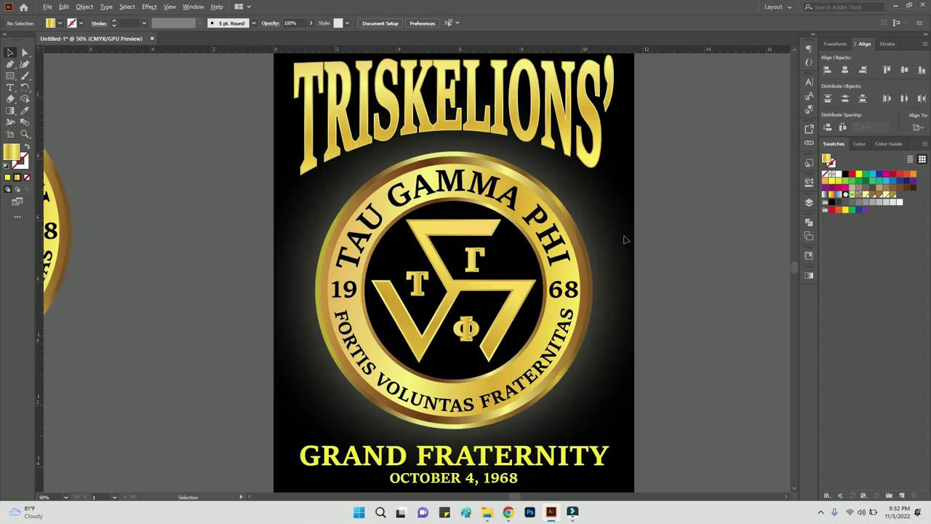
scroll(519, 349, down, 5)
click(501, 375)
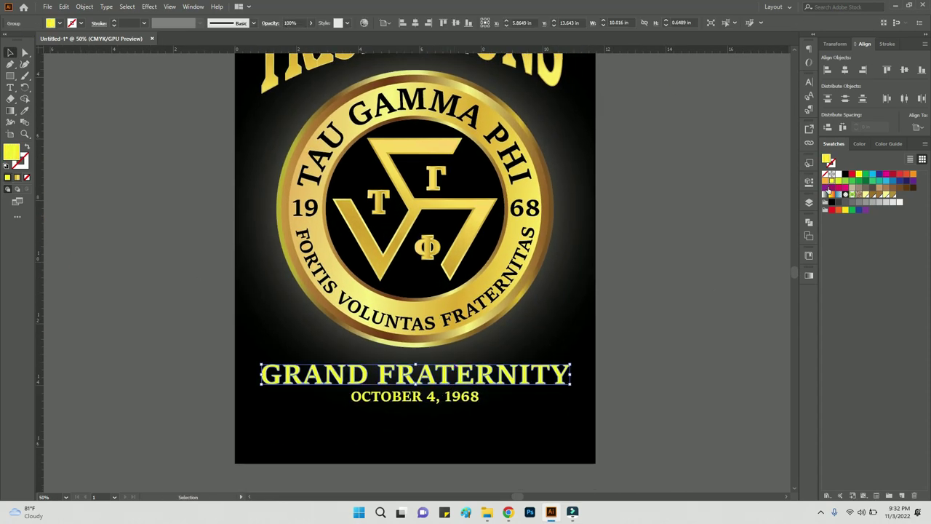
click(809, 222)
click(84, 7)
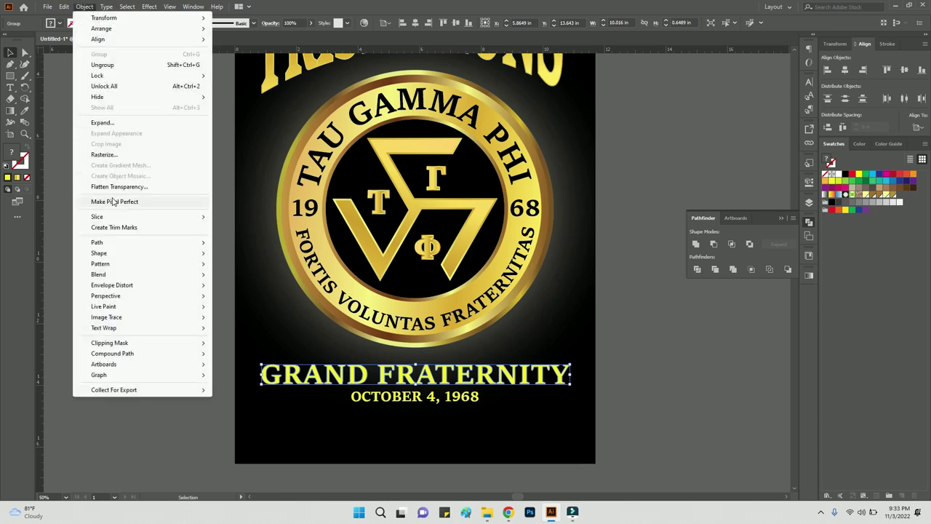
click(101, 123)
Copy the headline's gold gradient onto GRAND FRATERNITY
scroll(415, 218, up, 3)
key(i)
click(376, 100)
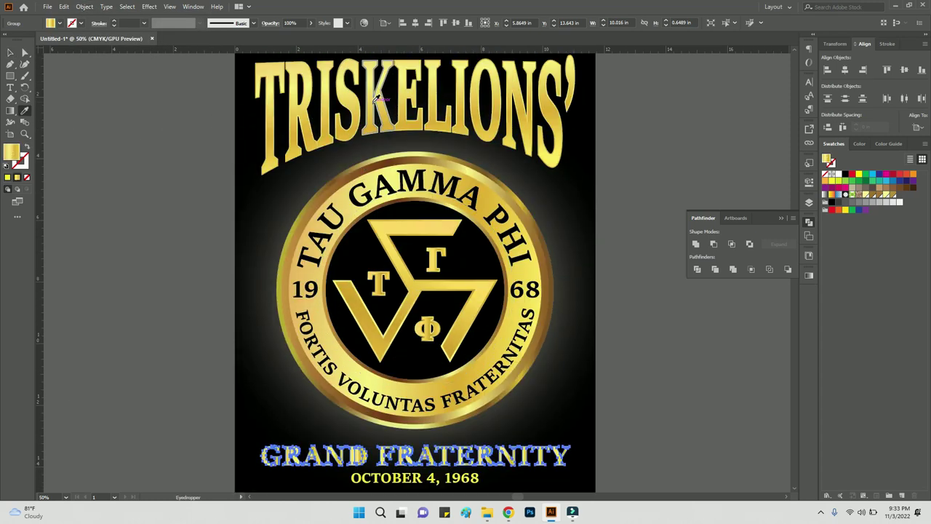
key(ctrl+plus)
scroll(393, 269, down, 3)
key(shift+m)
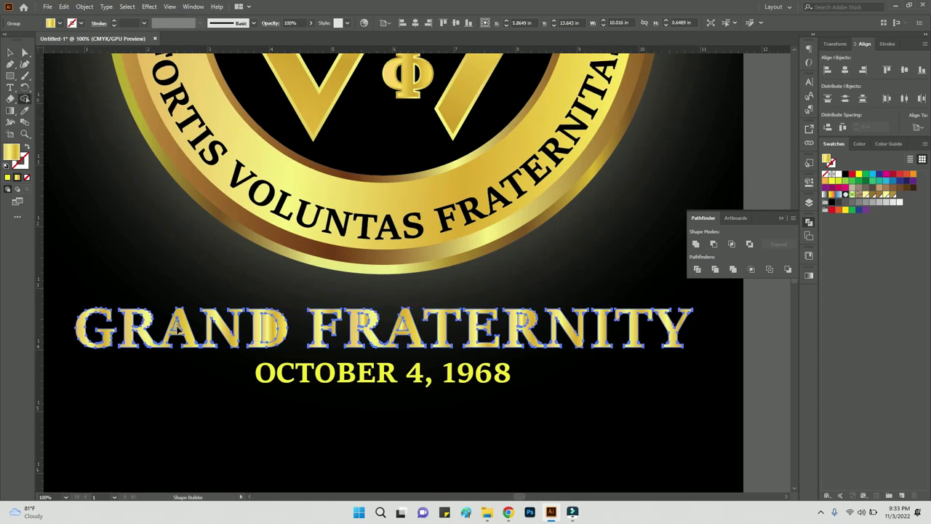
key(v)
Give GRAND FRATERNITY an offset path outline
click(85, 7)
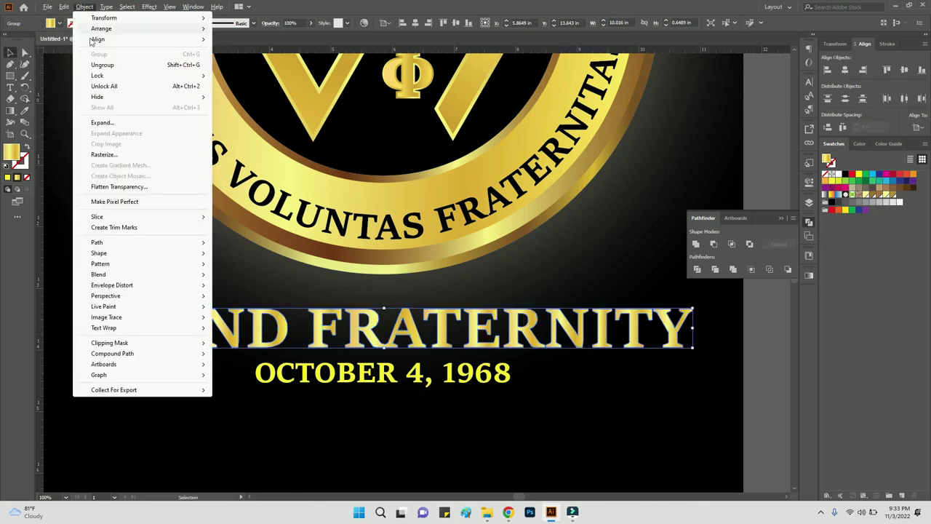
click(131, 220)
click(249, 276)
click(631, 263)
click(687, 263)
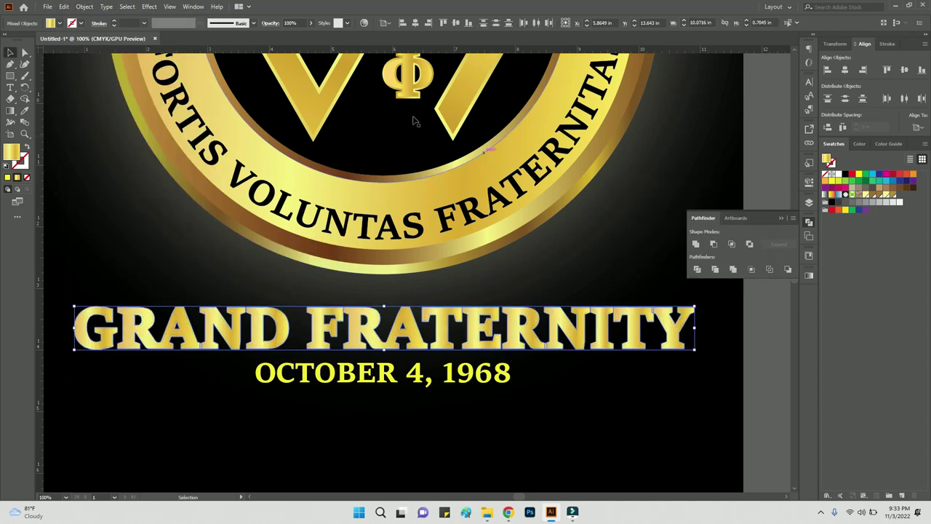
click(507, 371)
key(ctrl+shift+i)
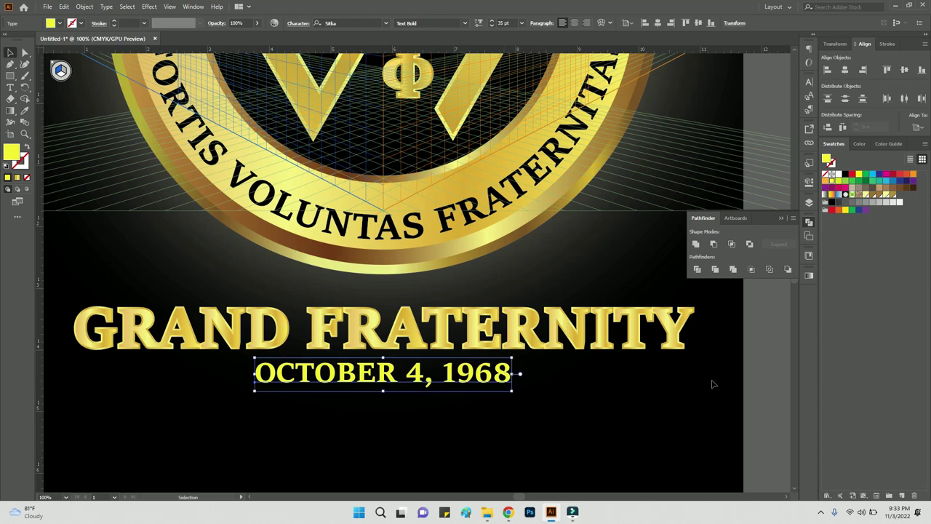
Deselect the date line and adjust the zoom around the lower text
click(713, 384)
key(ctrl+i)
key(Escape)
key(ctrl+0)
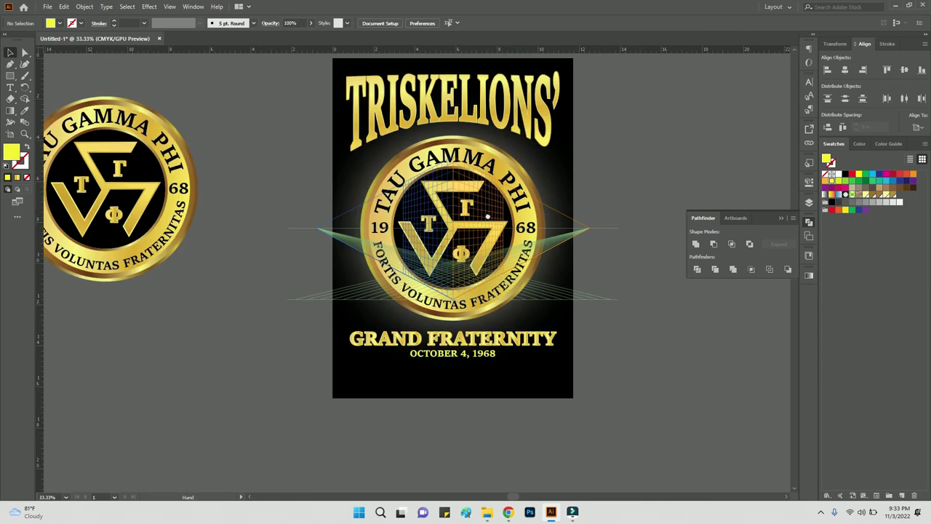
key(ctrl+plus)
key(ctrl+z)
click(667, 395)
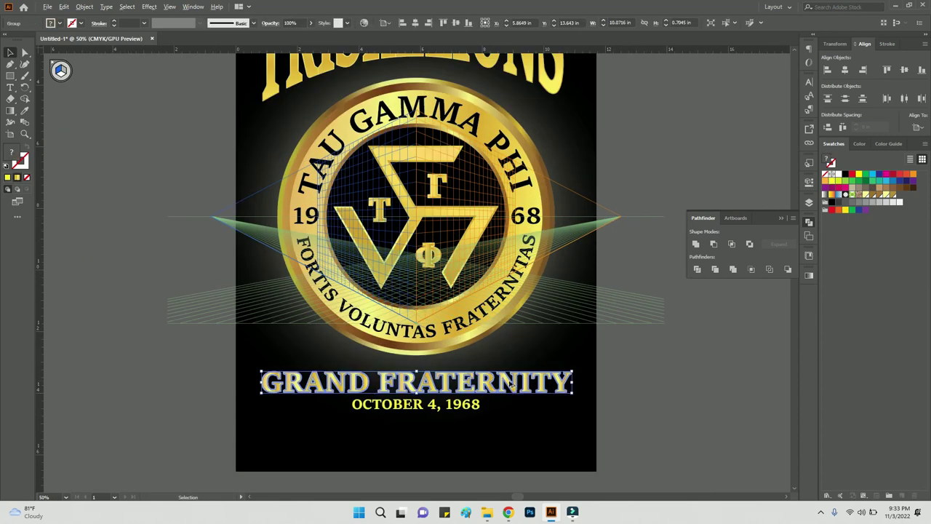
key(ctrl+plus)
key(ctrl+1)
key(ctrl+minus)
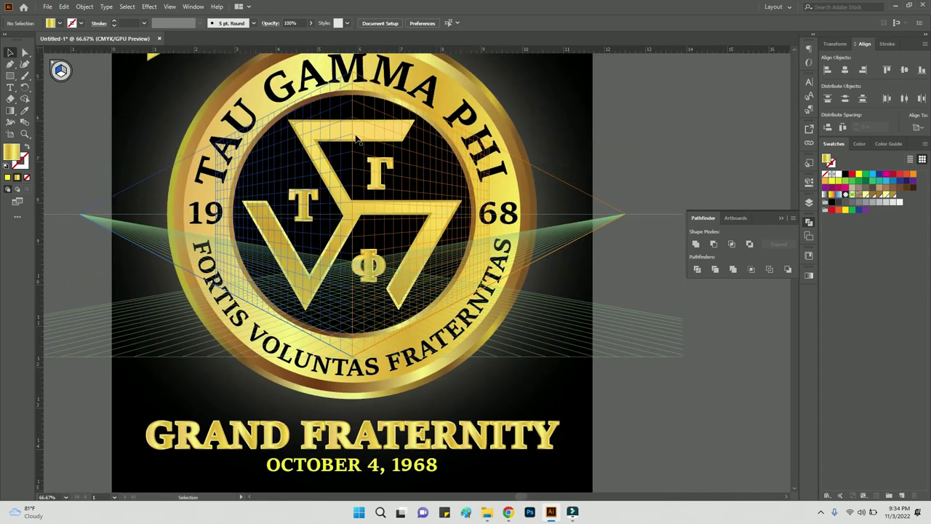
Review the artwork, dismissing a spelling check and toggling outline view
right_click(61, 71)
key(Escape)
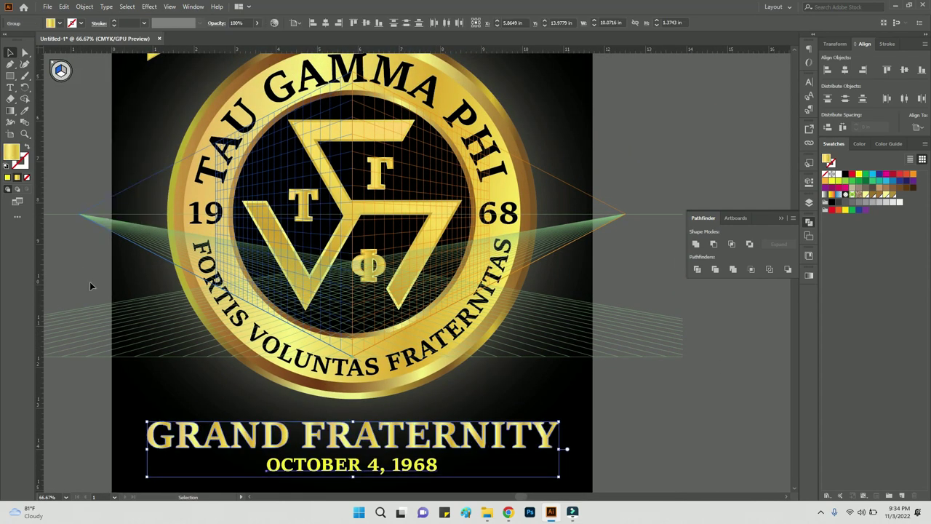
click(8, 178)
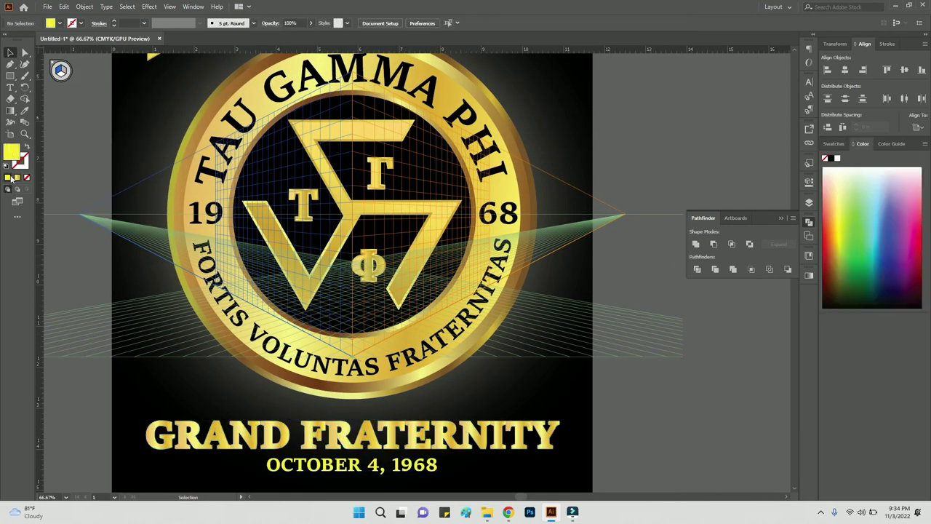
click(167, 282)
click(657, 336)
key(ctrl+i)
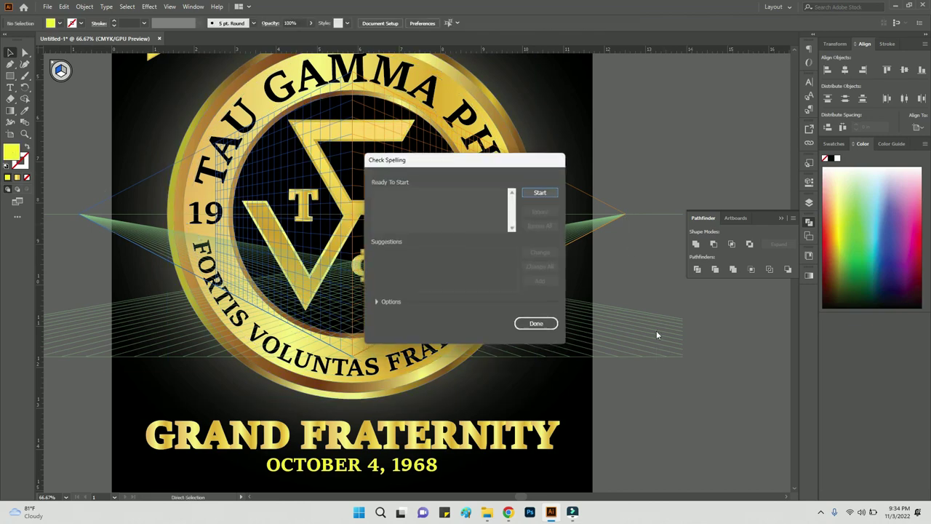
click(537, 323)
key(ctrl+y)
key(ctrl+y)
key(ctrl+t)
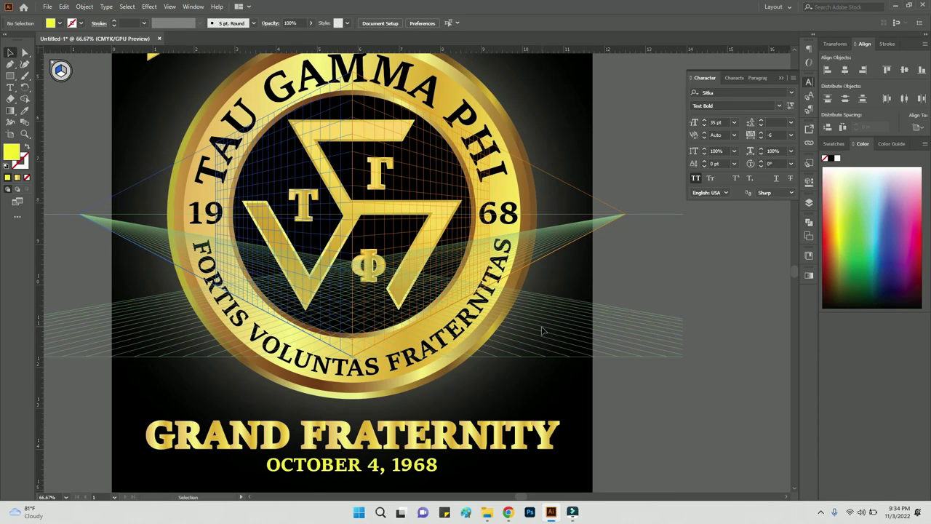
Hide the perspective grid and bring the date line into view
key(ctrl+shift+i)
key(ctrl+minus)
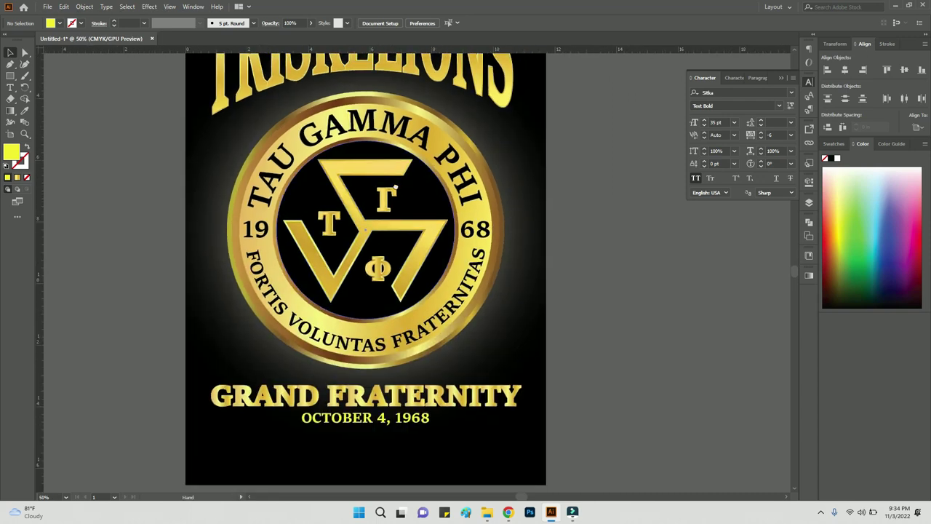
key(ctrl+t)
drag(678, 219, 726, 210)
Copy the GRAND FRATERNITY gold gradient onto the OCTOBER 4, 1968 line
click(407, 423)
key(i)
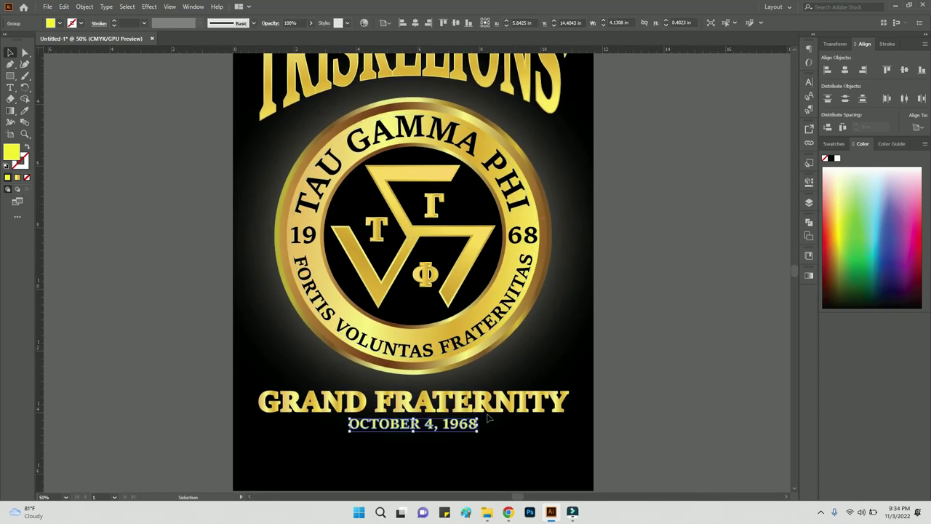
click(491, 399)
key(v)
click(625, 407)
key(ctrl+minus)
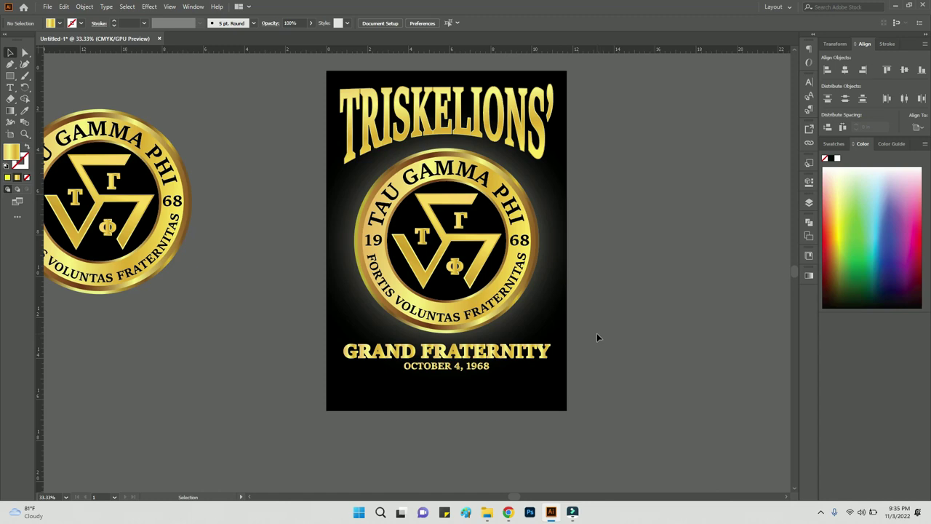
drag(598, 334, 576, 348)
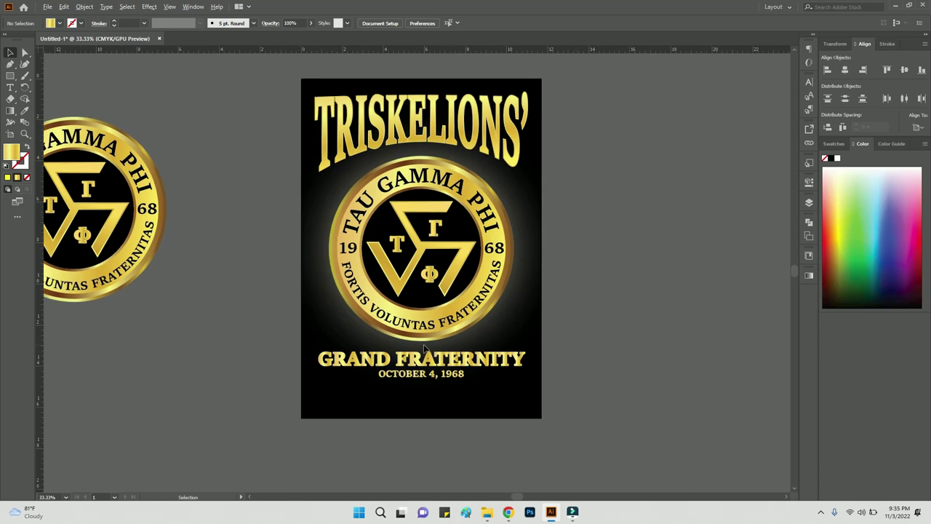
Bring 1-RM-LOGO.png in small beneath the date, then close the logo document
key(ctrl+o)
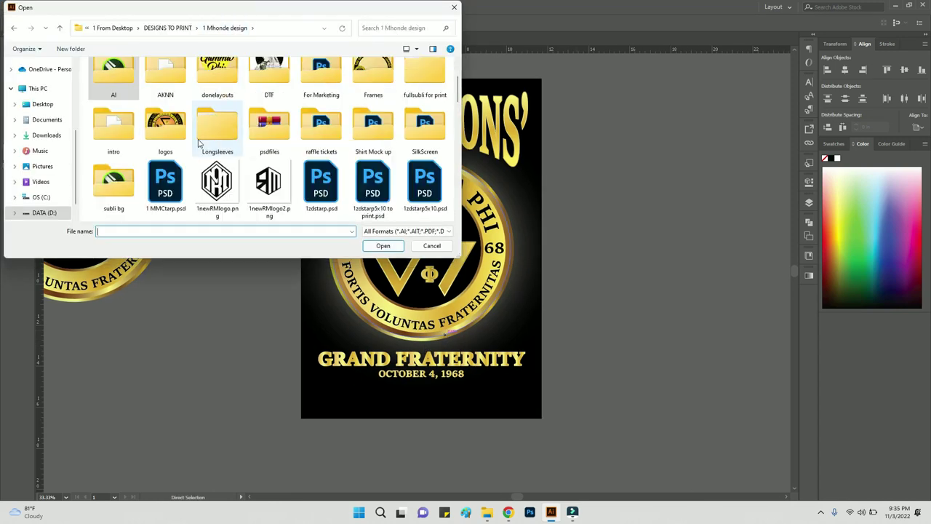
scroll(199, 150, down, 2)
double_click(168, 167)
click(383, 245)
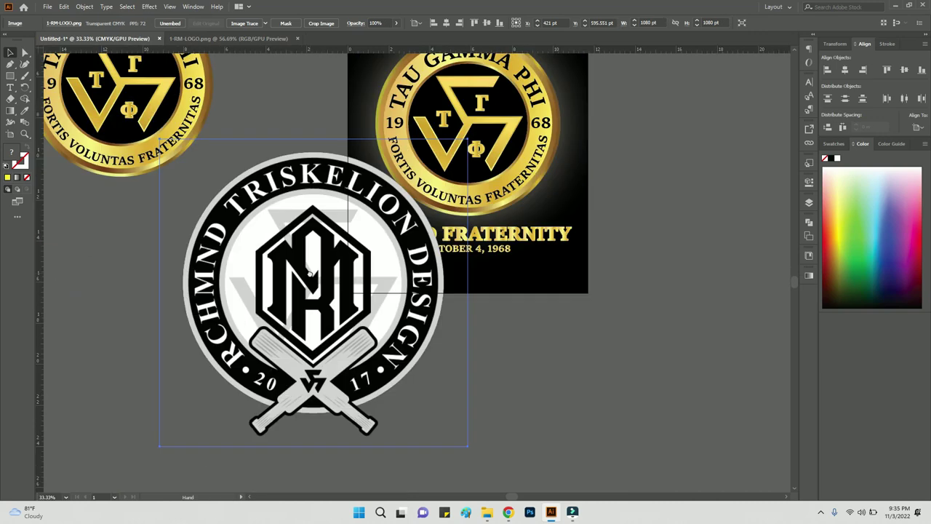
mouse_move(465, 189)
mouse_down()
mouse_move(356, 247)
mouse_move(326, 305)
mouse_move(472, 272)
mouse_up()
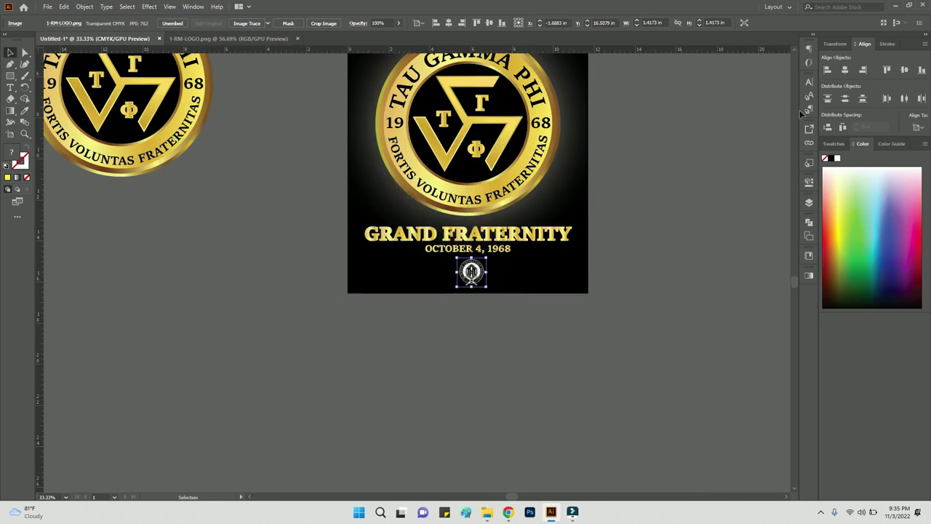
scroll(652, 277, up, 3)
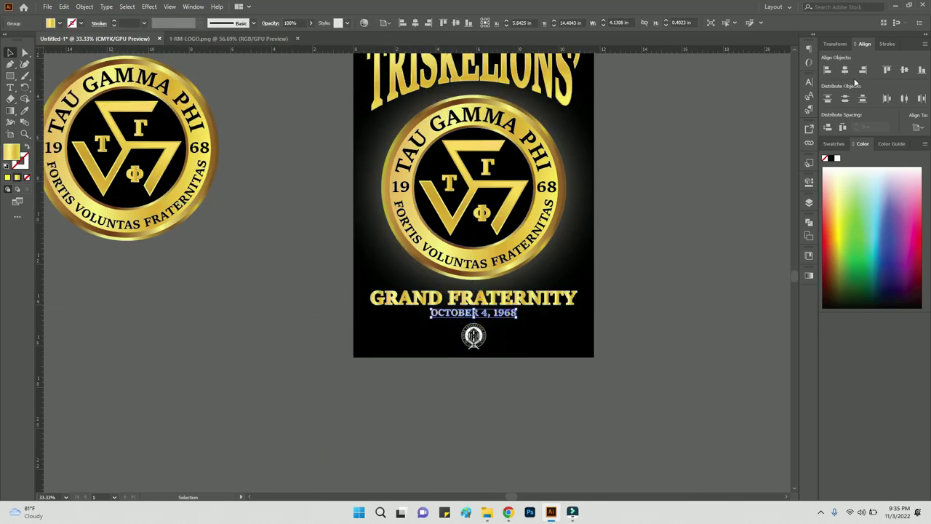
drag(684, 165, 676, 213)
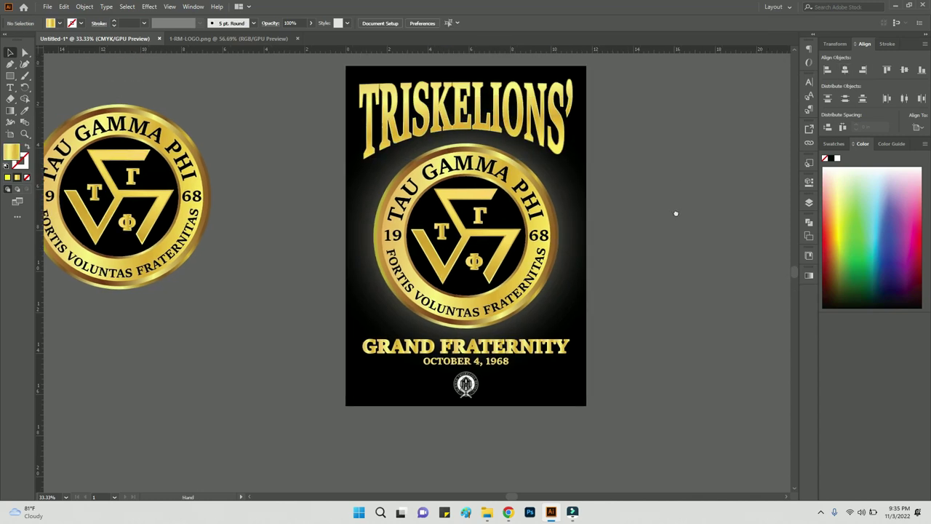
click(297, 38)
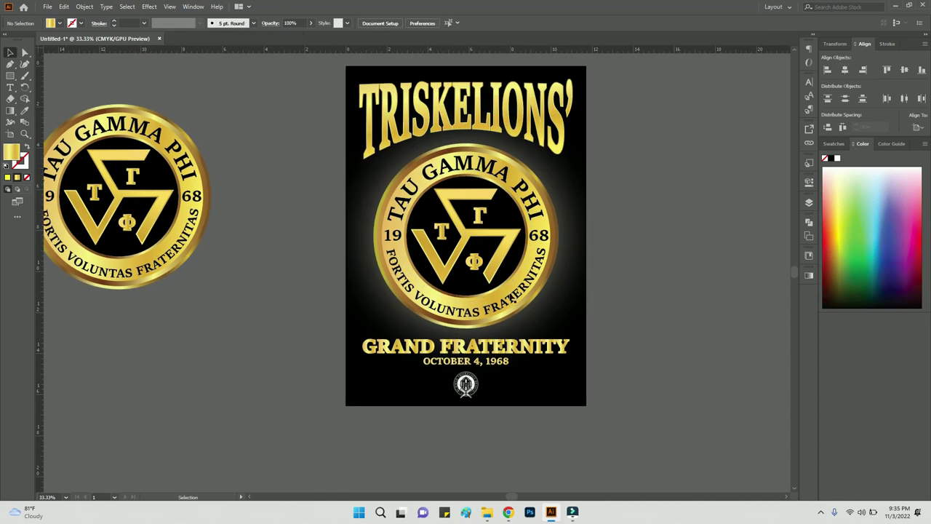
scroll(481, 323, down, 1)
Fit the poster artboard in the window, then open and close Save for Web without exporting
key(ctrl+0)
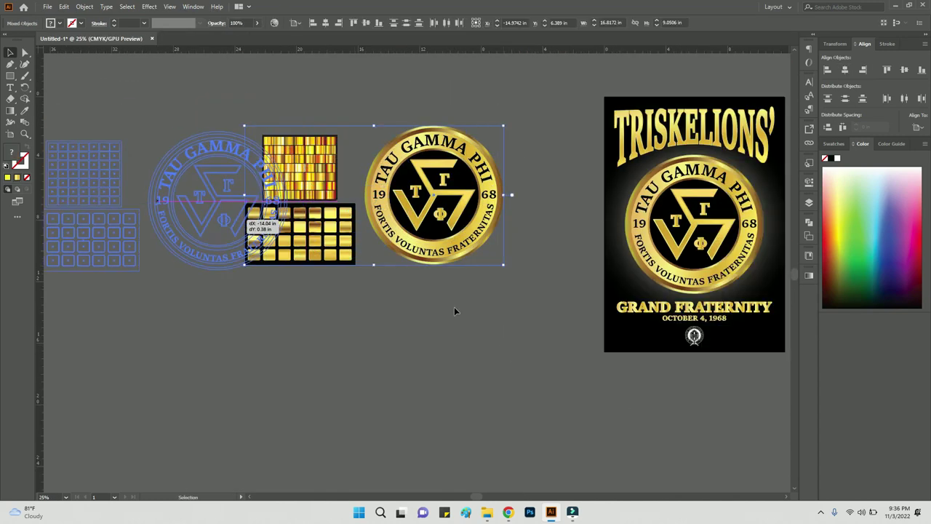
key(ctrl+alt+shift+s)
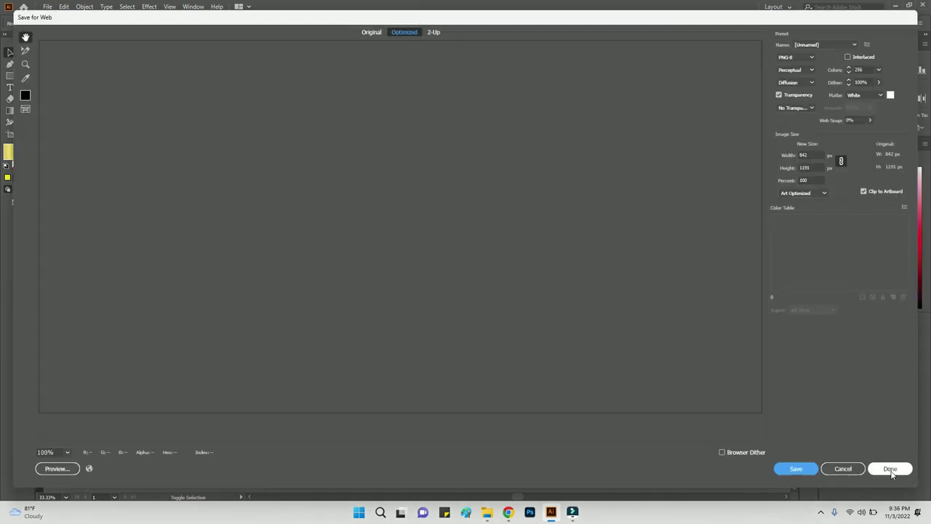
click(890, 469)
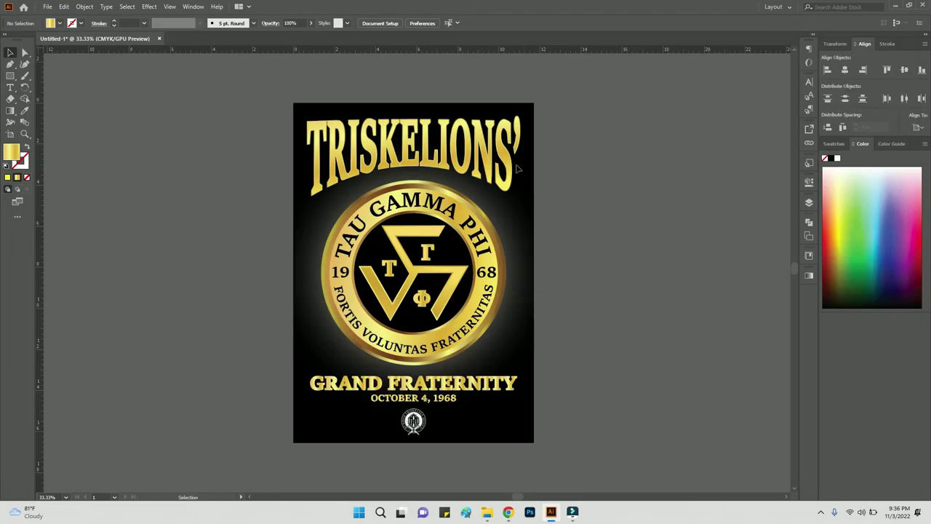
Inspect the gold emblem's layer contents and its text's character settings, then zoom out
scroll(421, 335, up, 1)
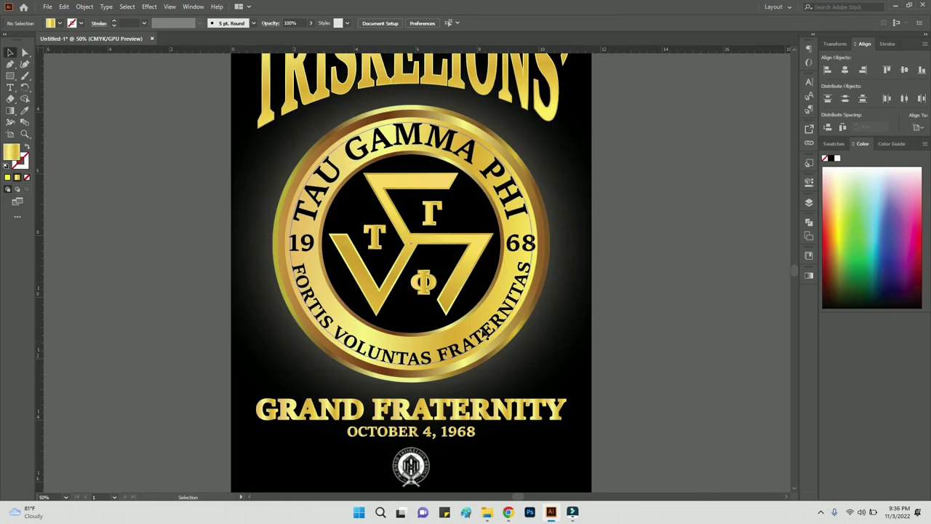
click(484, 334)
click(809, 202)
click(723, 264)
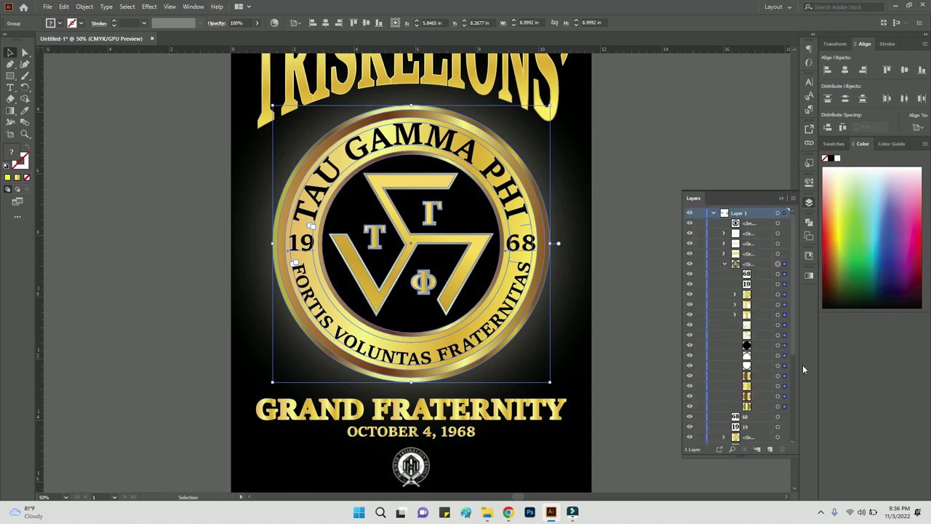
click(777, 366)
click(809, 81)
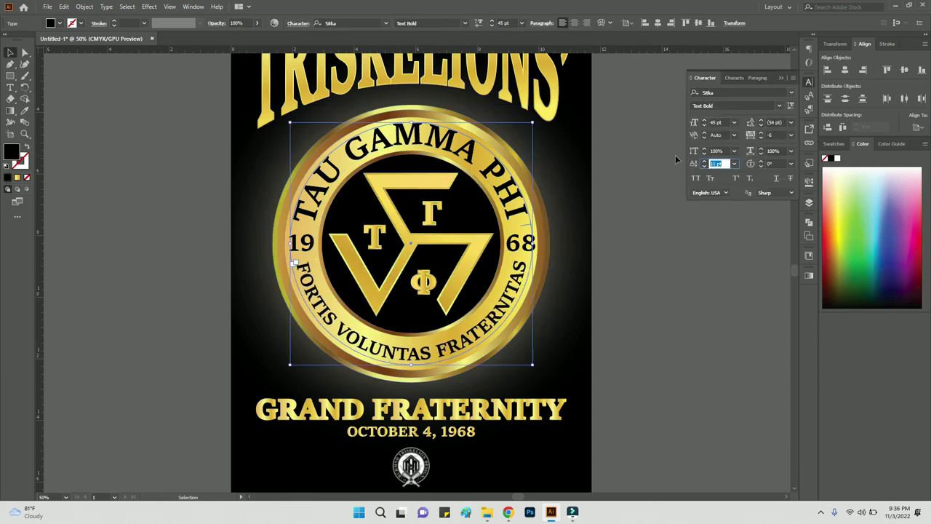
click(691, 251)
click(808, 83)
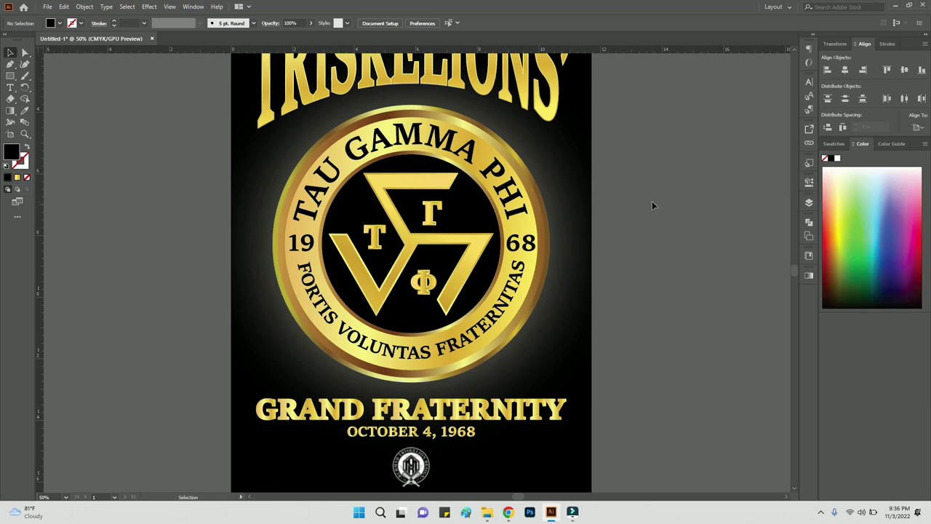
key(ctrl+minus)
Save the poster as the Illustrator file triskelions' 1.ai, accepting the default Illustrator Options
key(ctrl+shift+s)
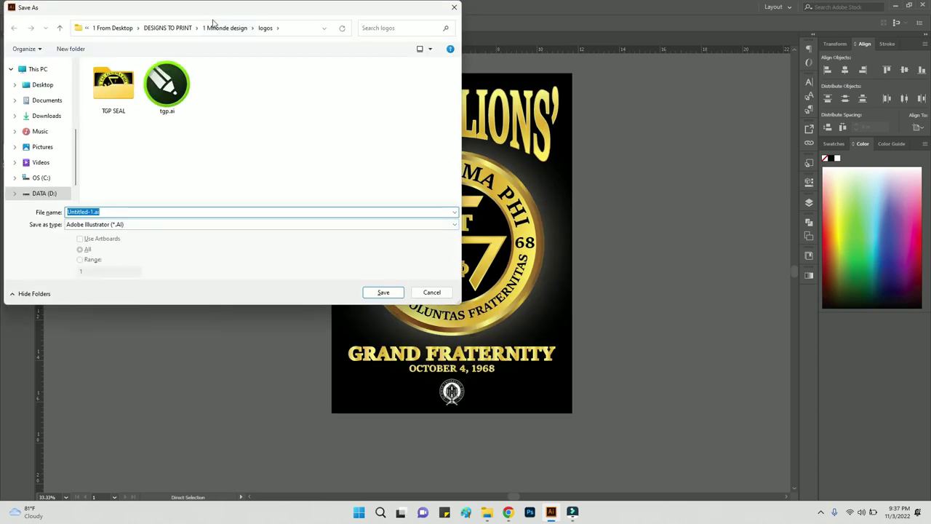
text(trisk)
key(Down)
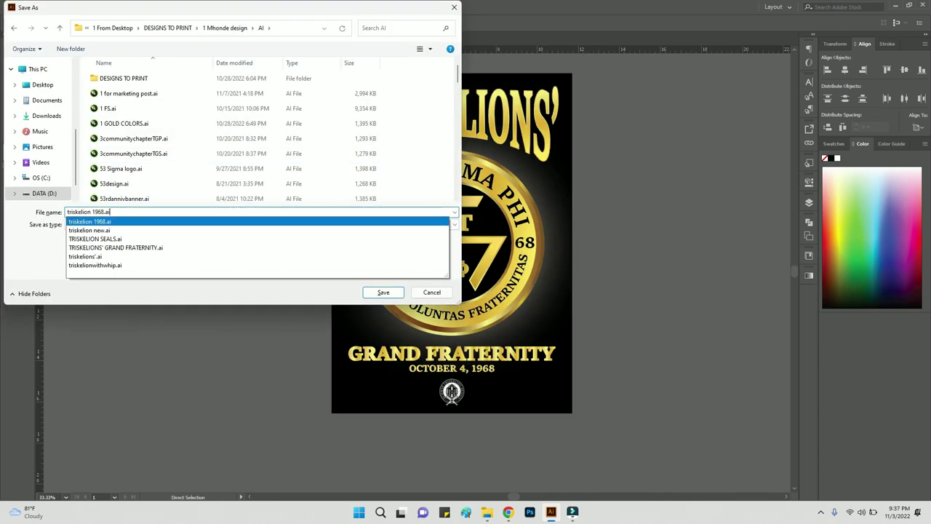
key(Down)
key(Down)
key(Down)
key(Return)
key(Return)
key(Return)
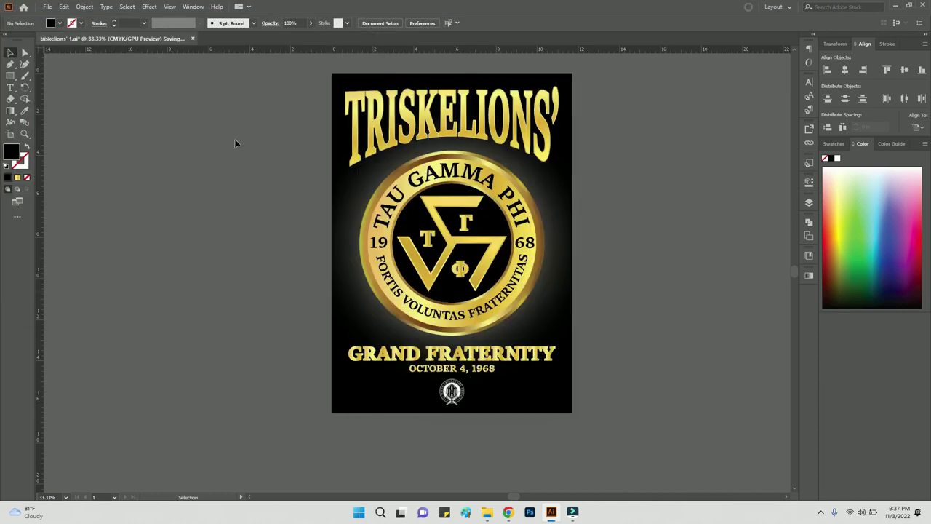
Export a PNG-8 copy via Save for Web into DATA > DESIGNS TO PRINT > 1 TGP Designs
key(ctrl+alt+shift+s)
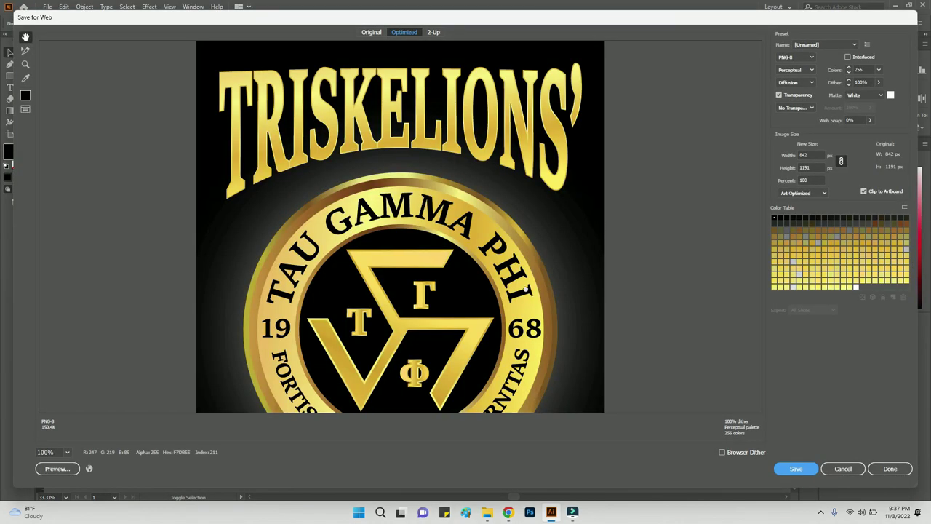
key(Return)
click(58, 218)
double_click(156, 104)
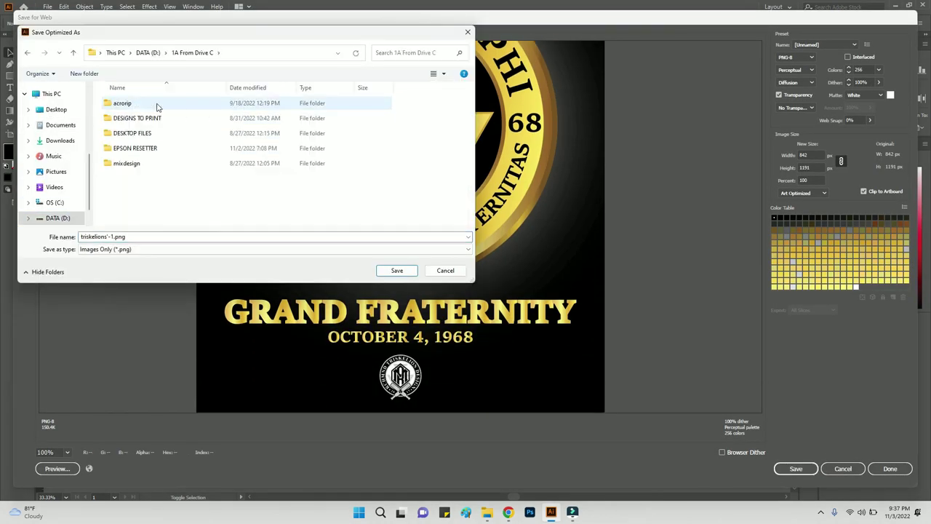
double_click(179, 109)
double_click(232, 113)
click(396, 270)
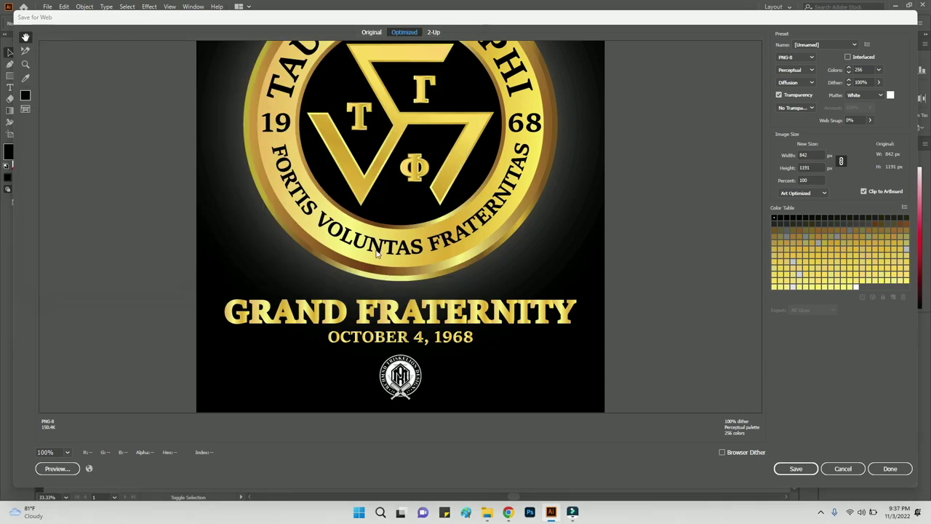